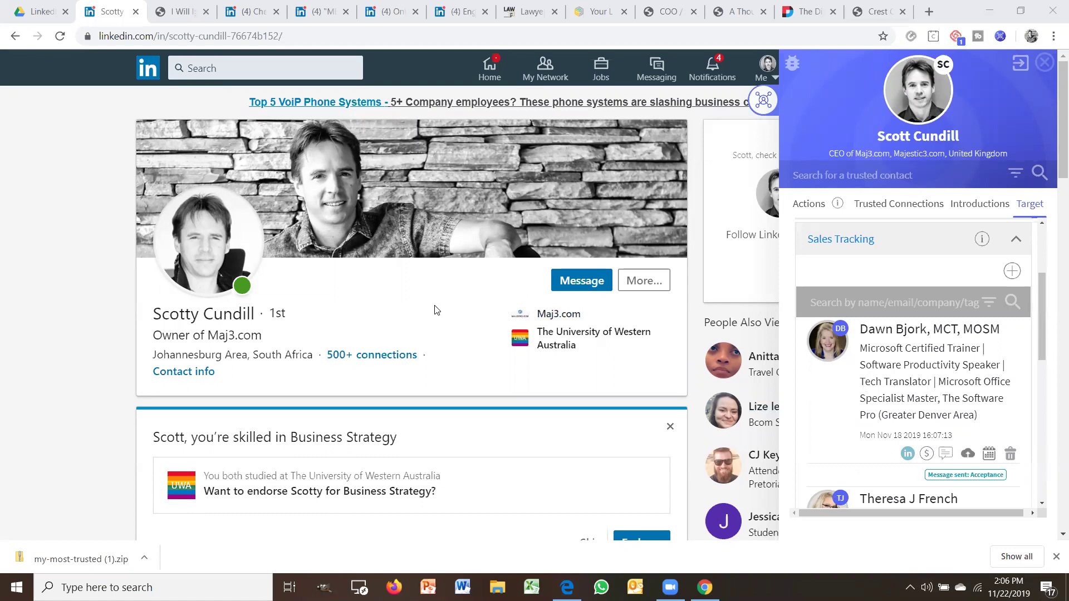
Review the prospects in the Sales Tracking list and the invitation and acceptance sections above it
scroll(941, 371, "down", 3)
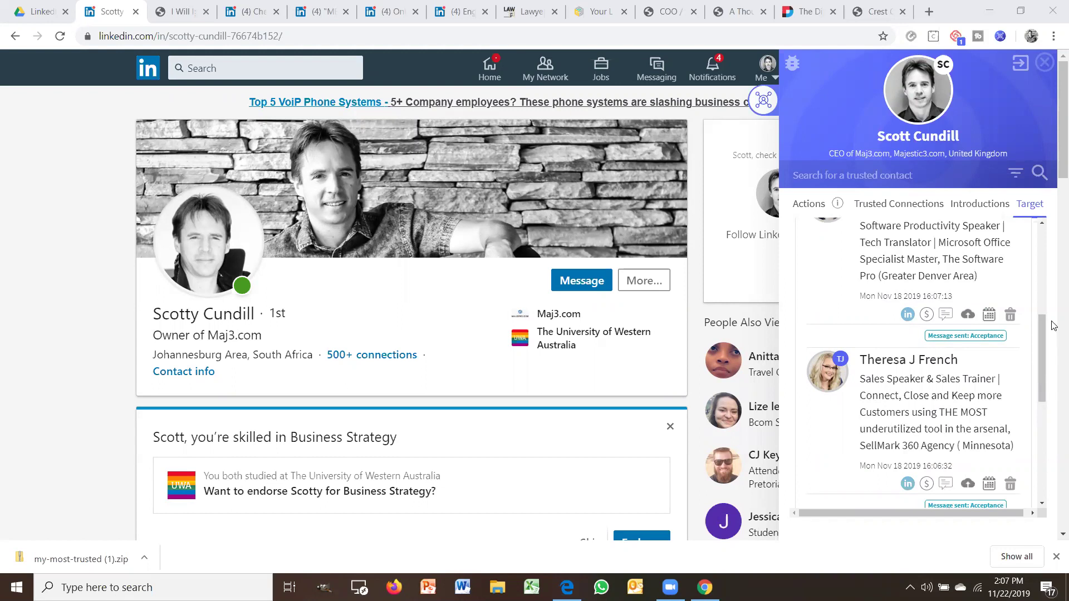
scroll(923, 340, "up", 5)
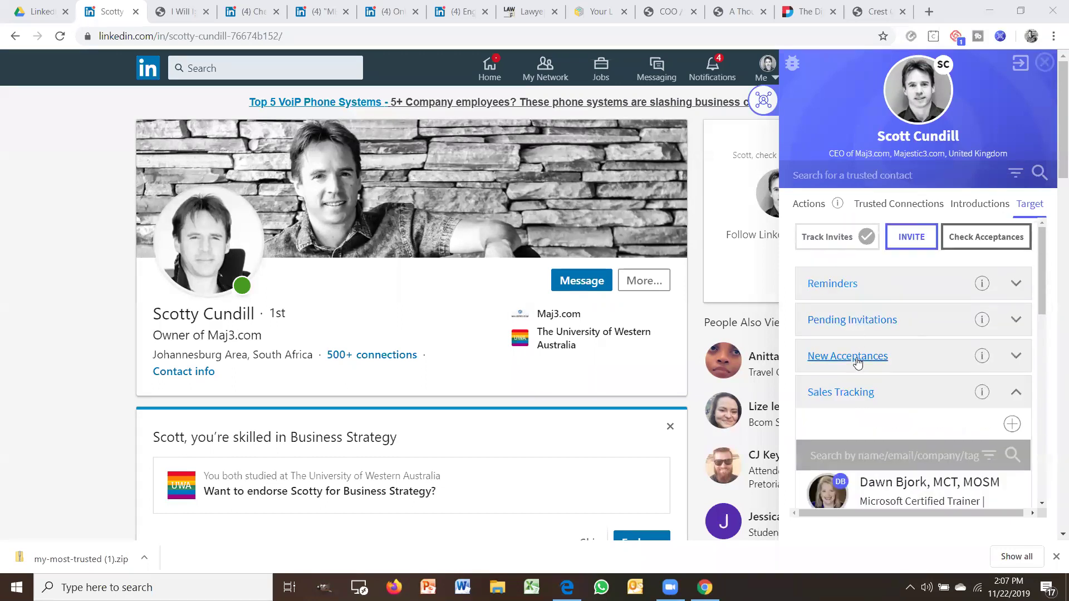
scroll(856, 337, "down", 4)
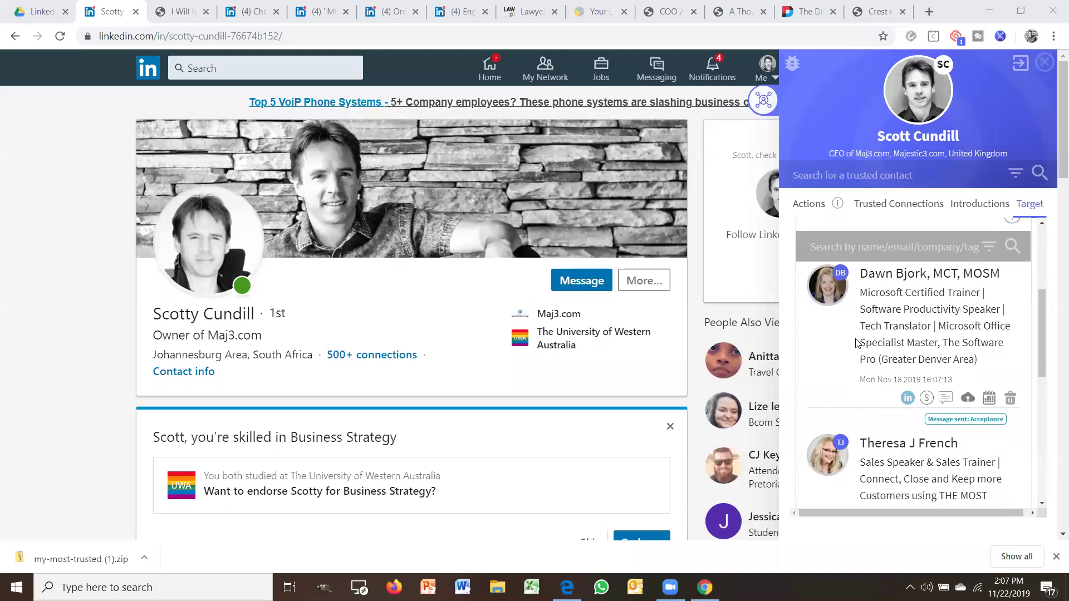
scroll(880, 364, "down", 1)
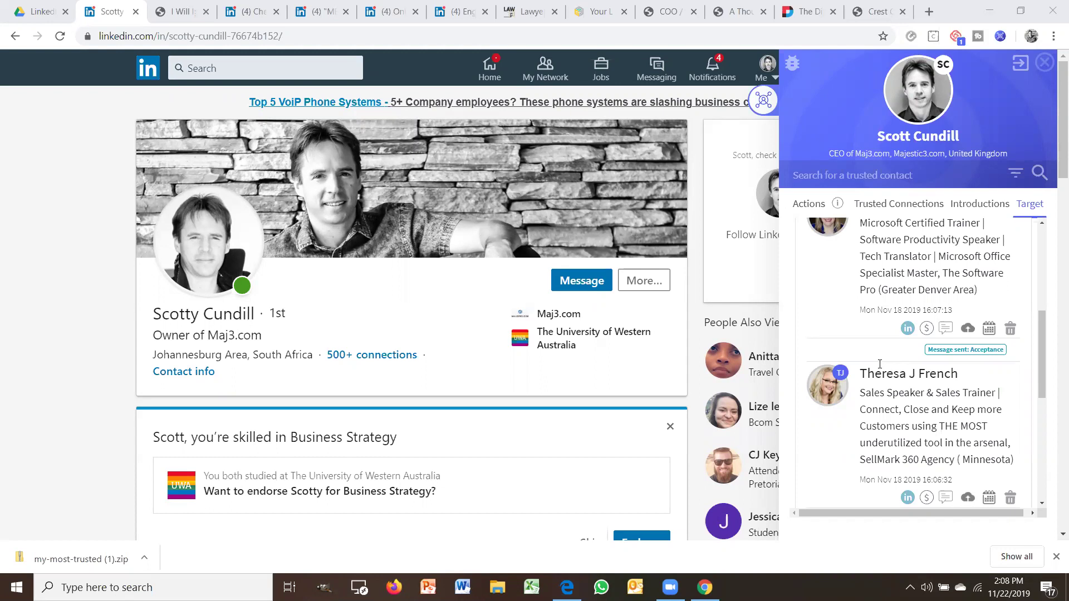
scroll(879, 364, "up", 1)
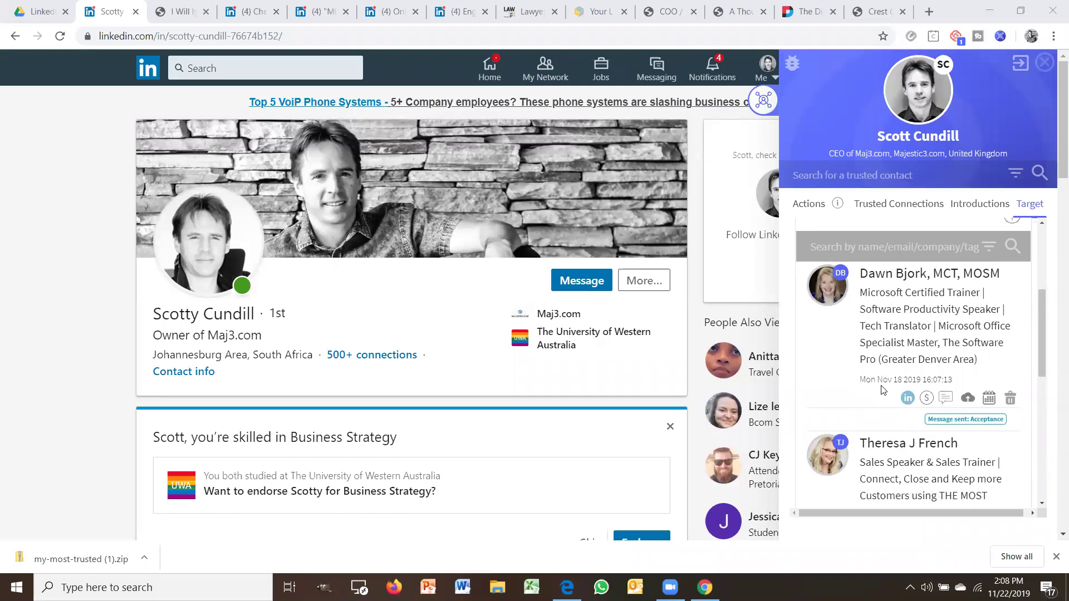
scroll(885, 387, "down", 1)
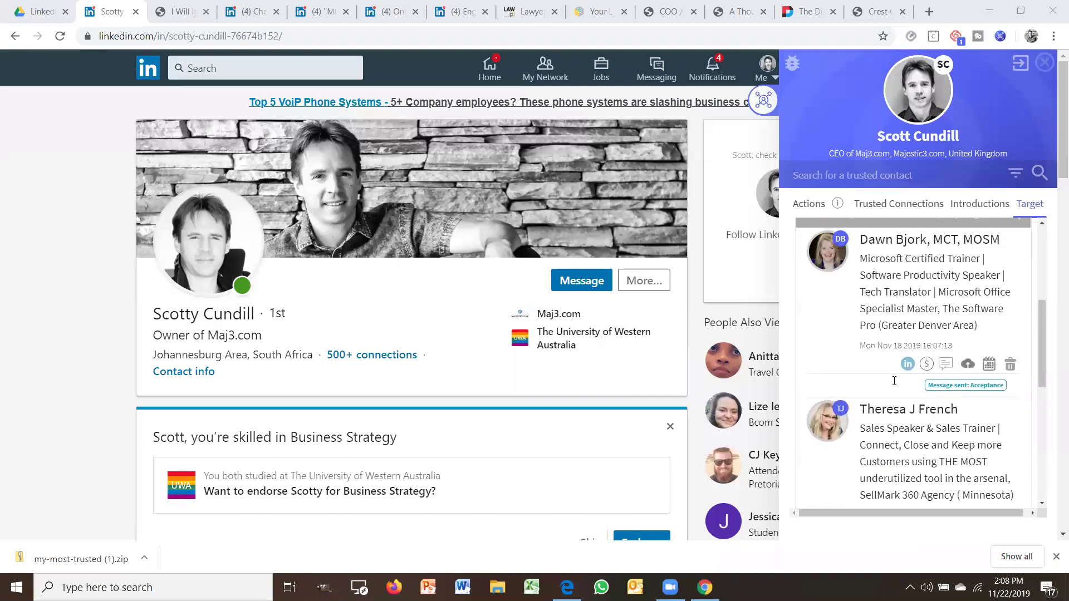
scroll(895, 380, "up", 1)
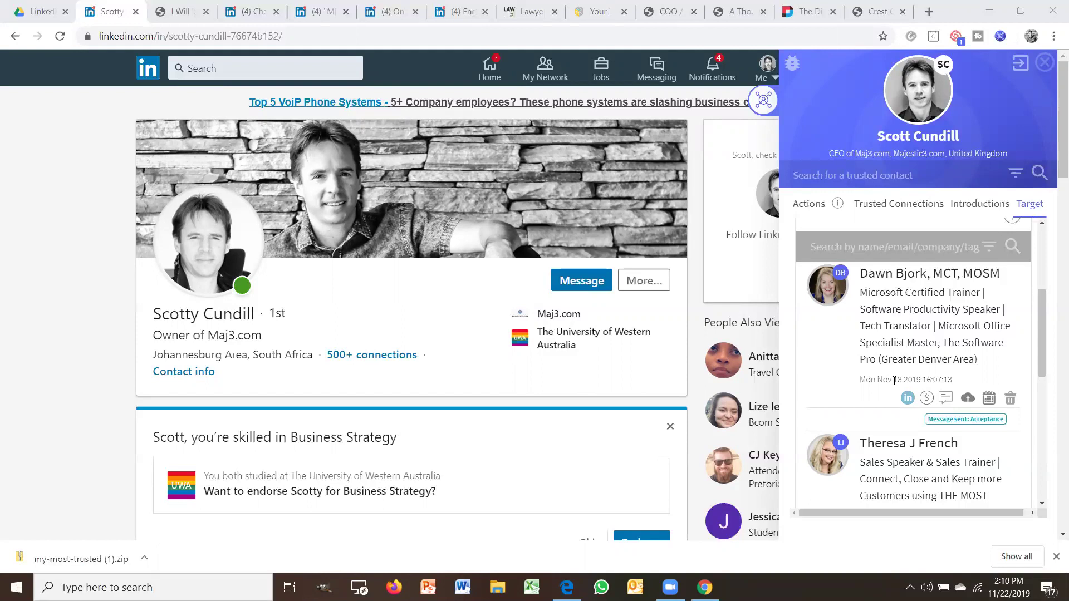
scroll(918, 384, "down", 5)
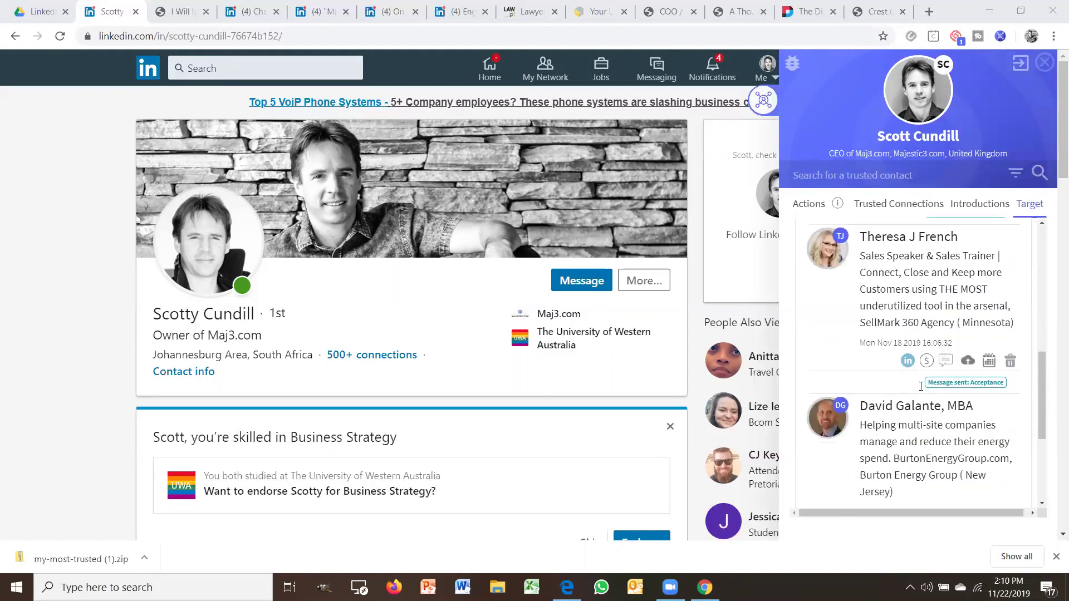
scroll(920, 386, "up", 10)
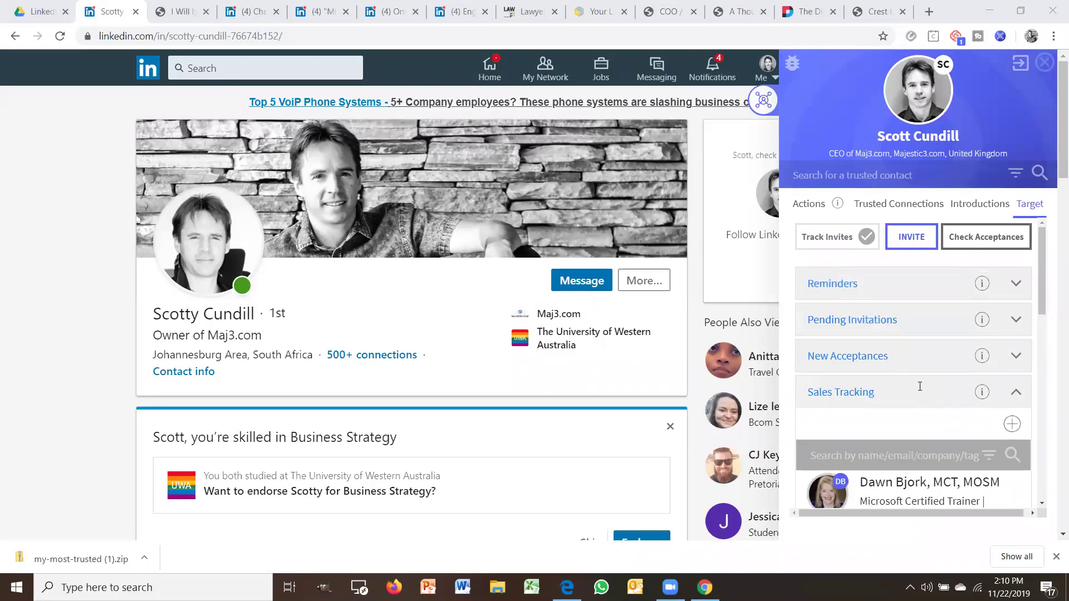
scroll(920, 387, "down", 5)
scroll(920, 387, "up", 5)
scroll(918, 388, "down", 5)
scroll(919, 388, "down", 1)
scroll(919, 388, "up", 5)
scroll(919, 387, "down", 4)
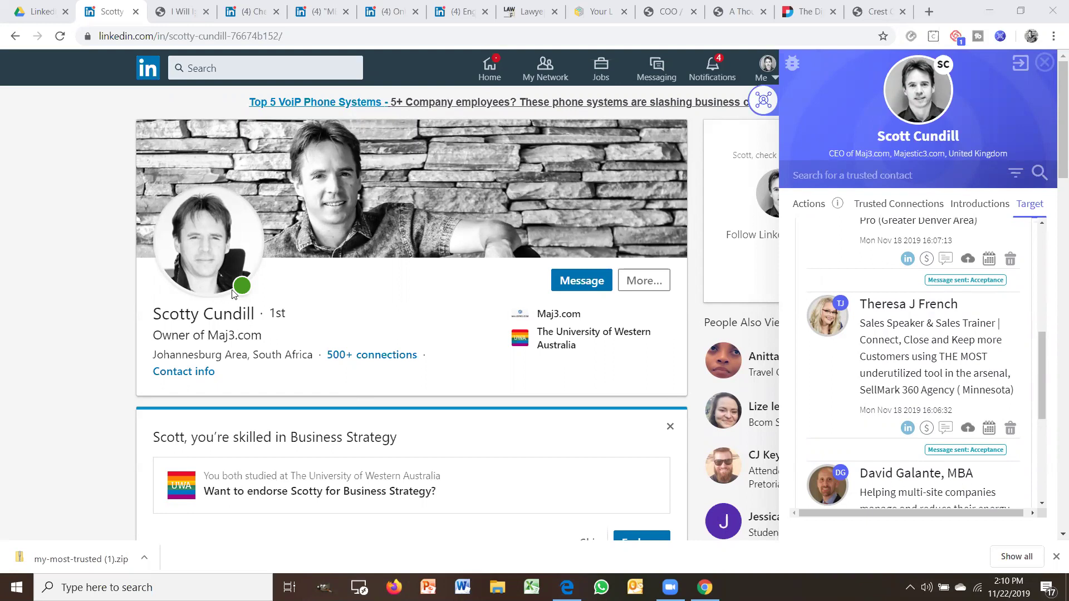
View the main services page, open the LinkedIn article on chemical companies and highlight its full headline
left_click(177, 6)
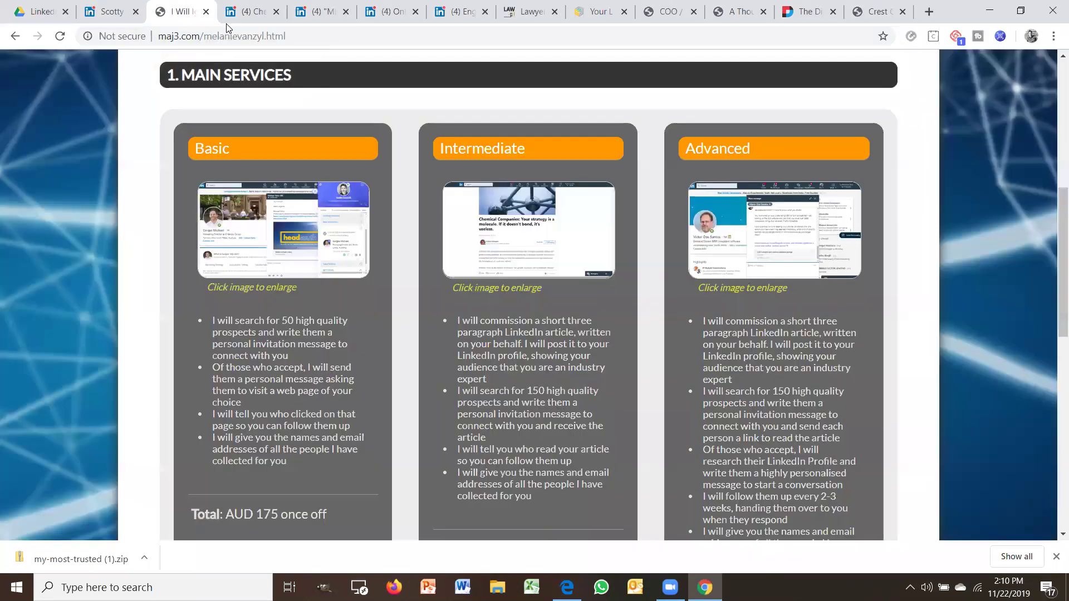
left_click(504, 196)
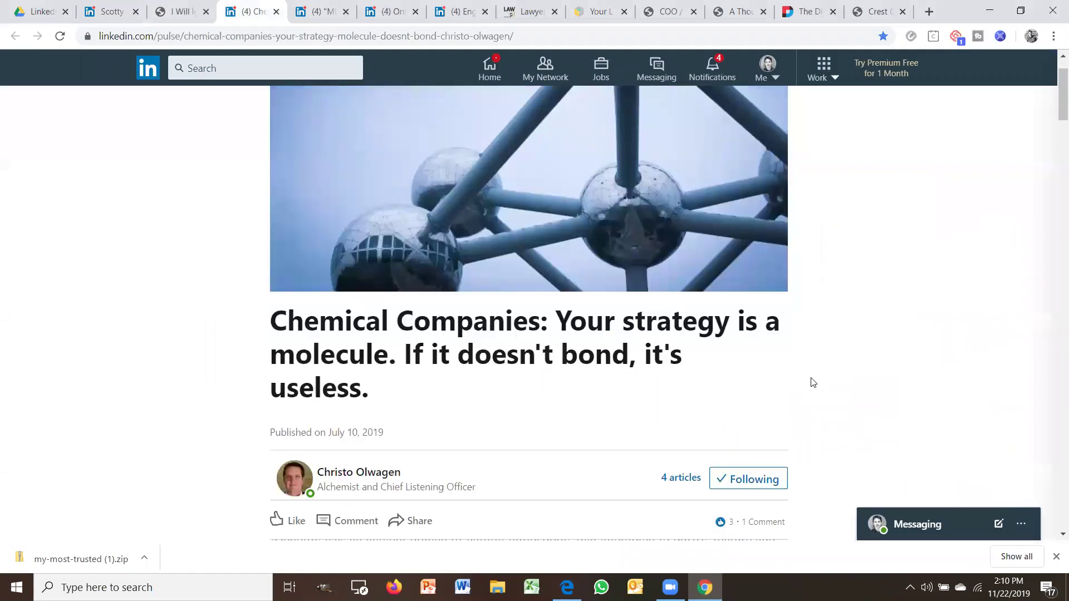
scroll(813, 383, "down", 3)
scroll(398, 277, "up", 1)
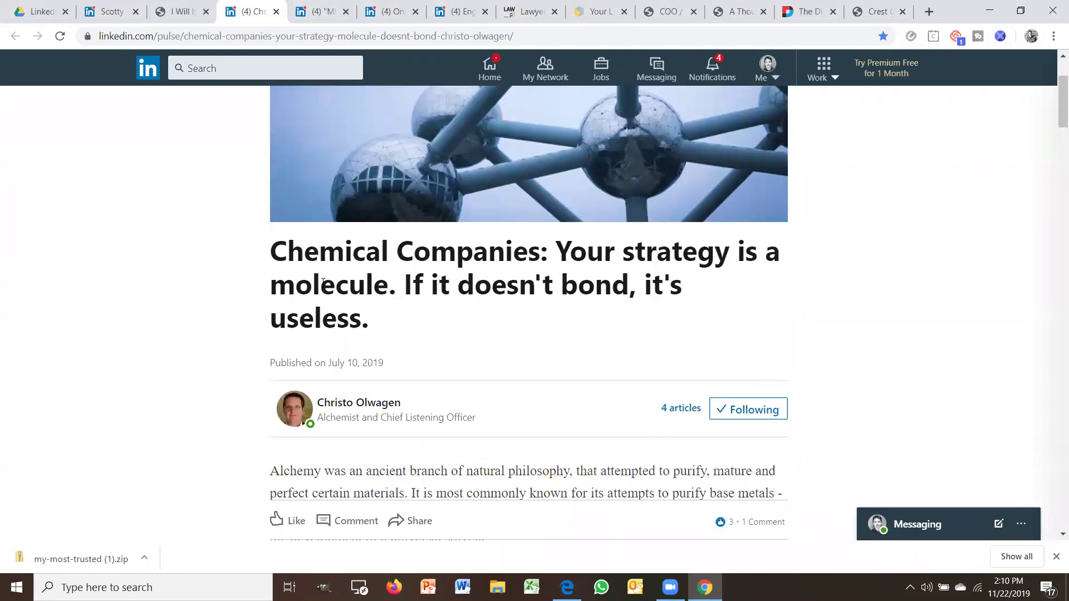
left_click_drag(396, 330, 270, 248)
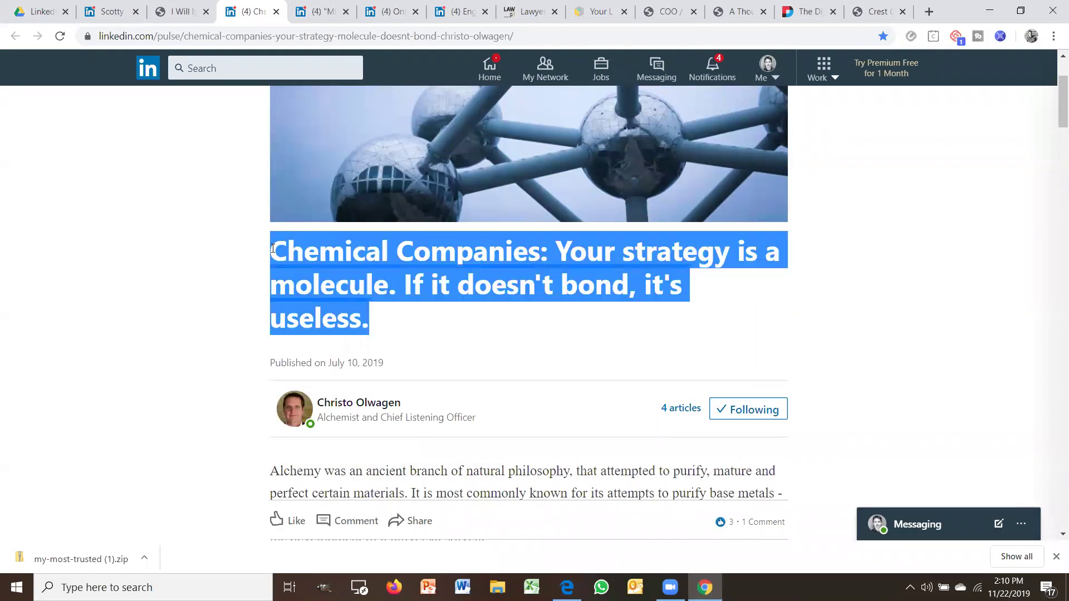
left_click(452, 323)
Skim the chemical companies article from the alchemy introduction through the sections on bonding strategy to cash and operations
scroll(522, 323, "down", 6)
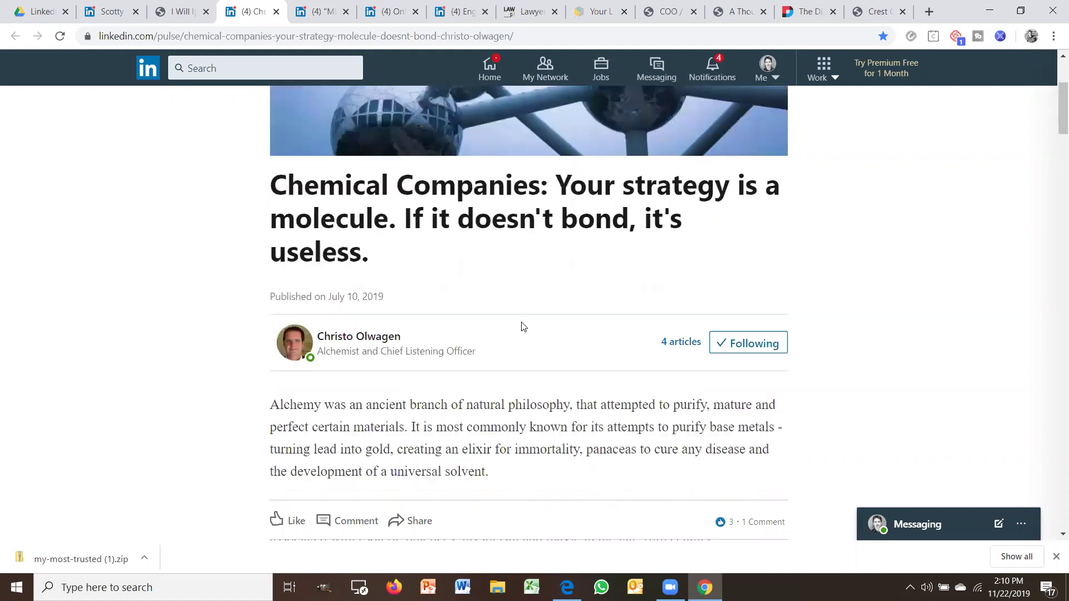
scroll(522, 323, "down", 3)
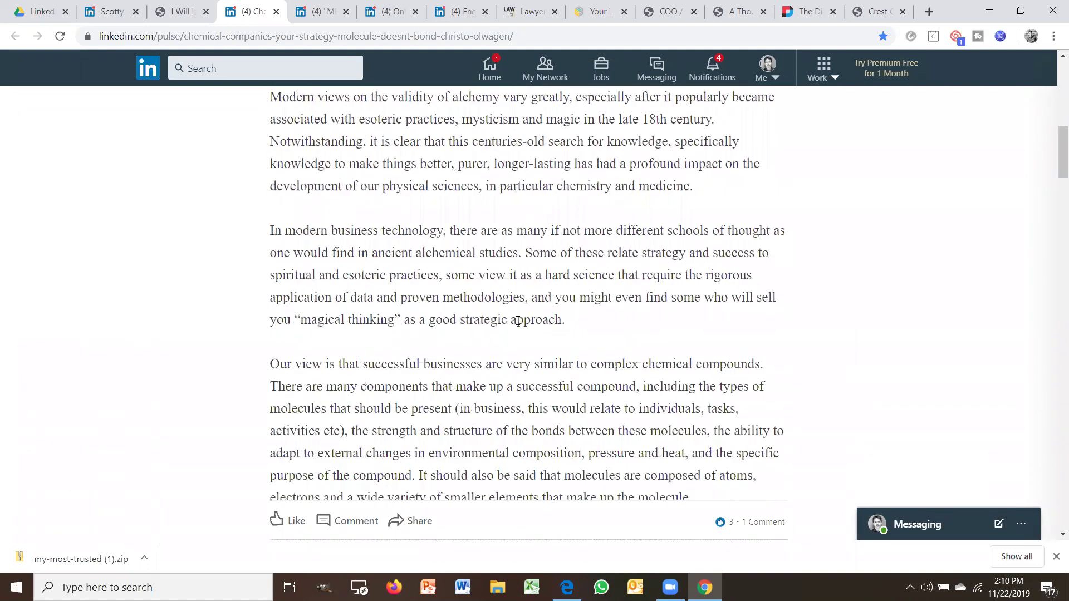
scroll(518, 321, "down", 10)
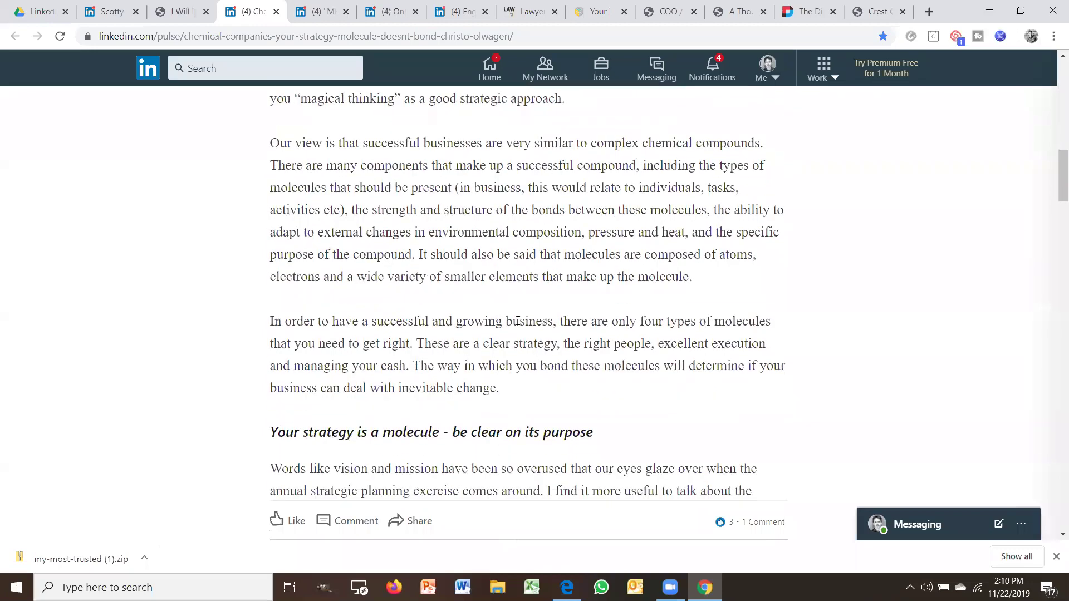
scroll(518, 321, "up", 15)
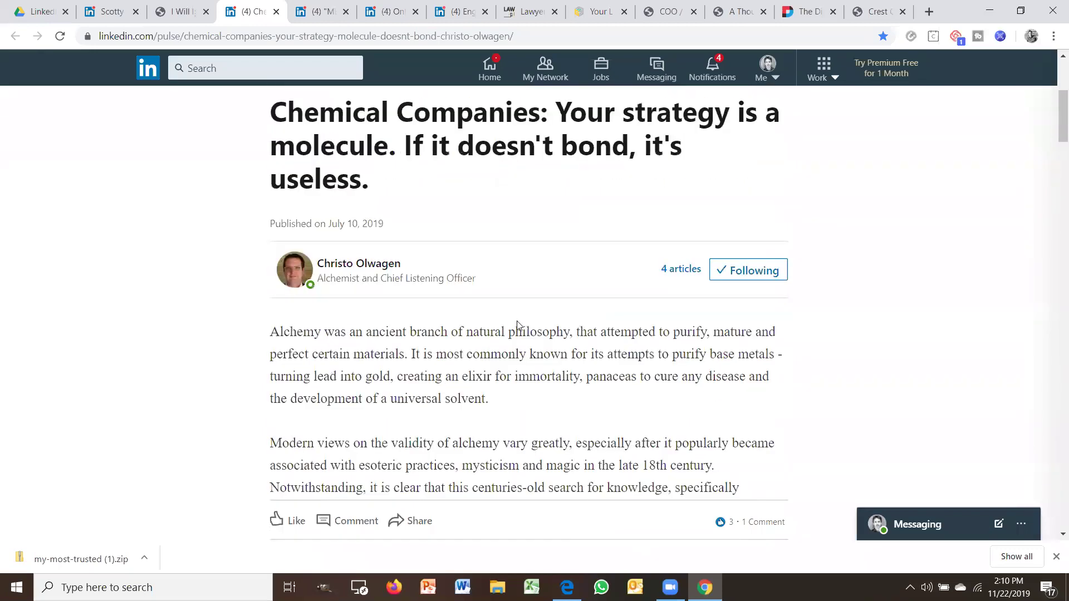
scroll(573, 344, "up", 4)
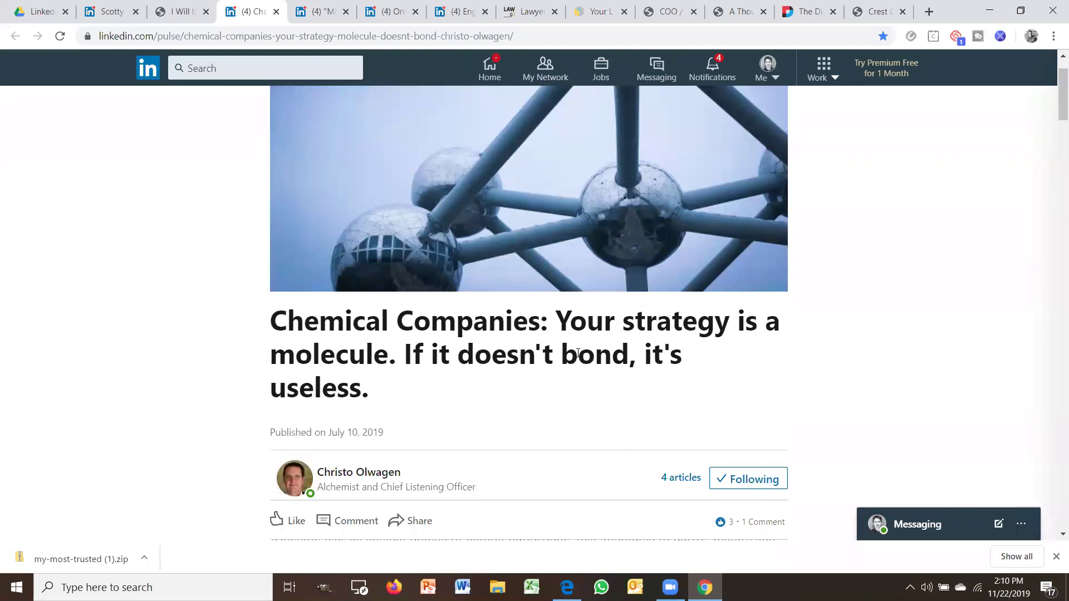
scroll(1053, 138, "down", 4)
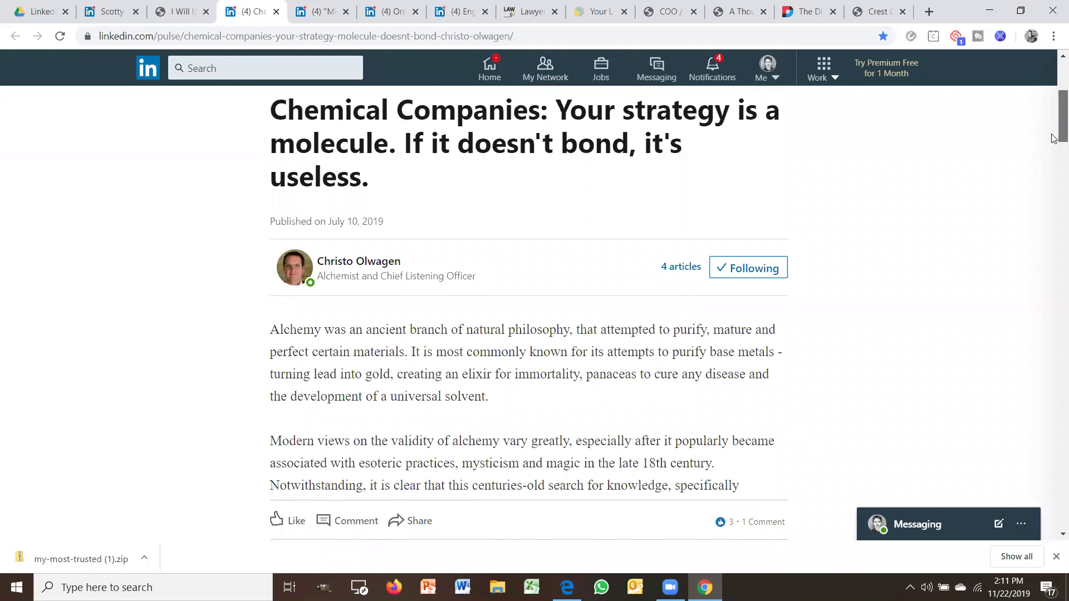
scroll(1053, 139, "down", 1)
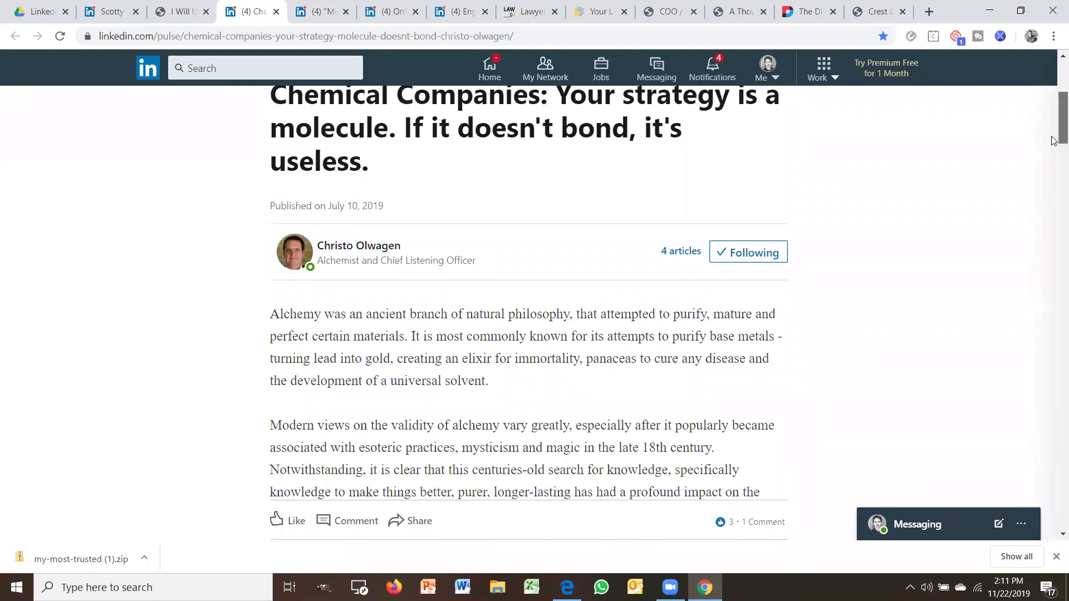
scroll(1053, 140, "down", 18)
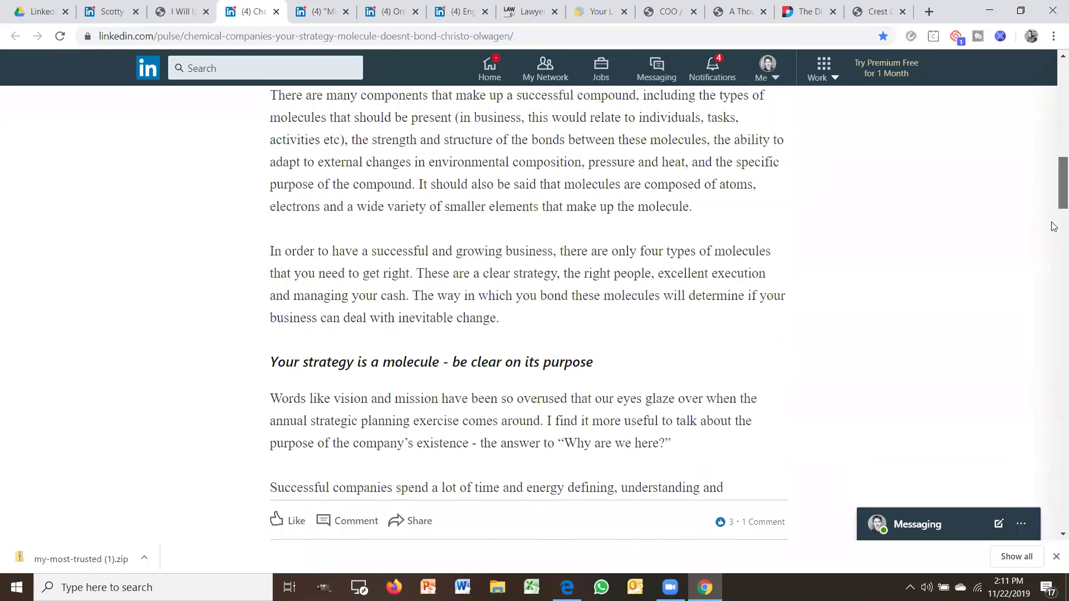
scroll(1053, 255, "down", 20)
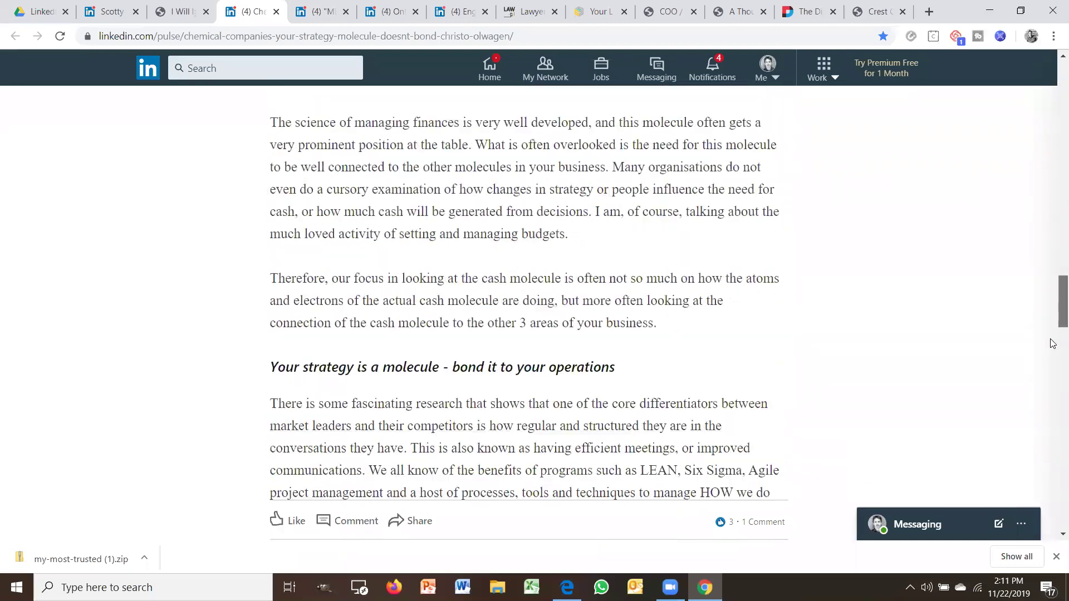
scroll(1054, 384, "down", 6)
scroll(1054, 279, "up", 20)
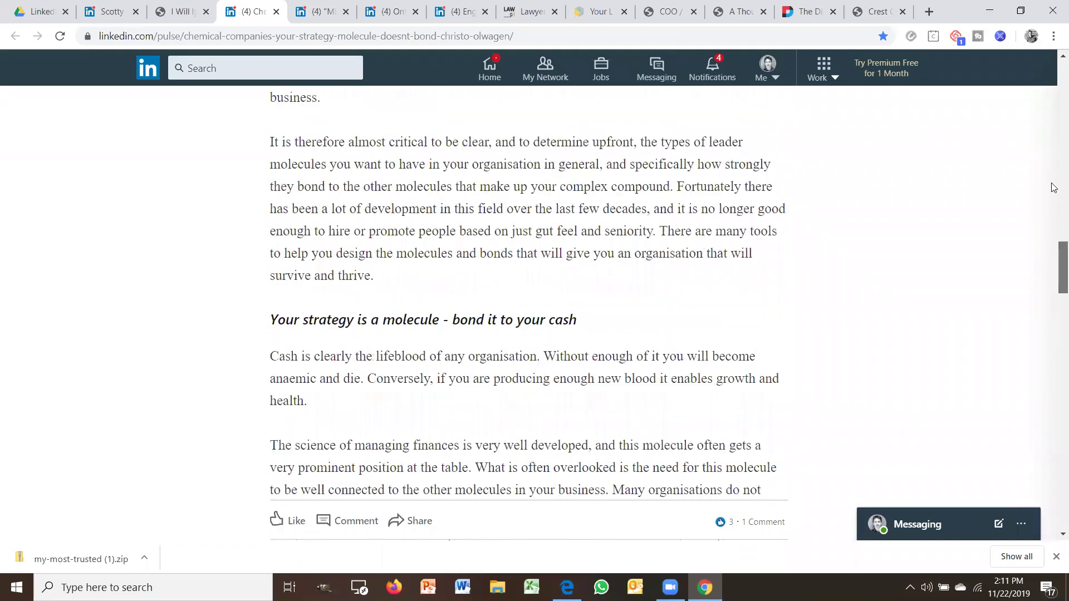
scroll(1054, 165, "up", 11)
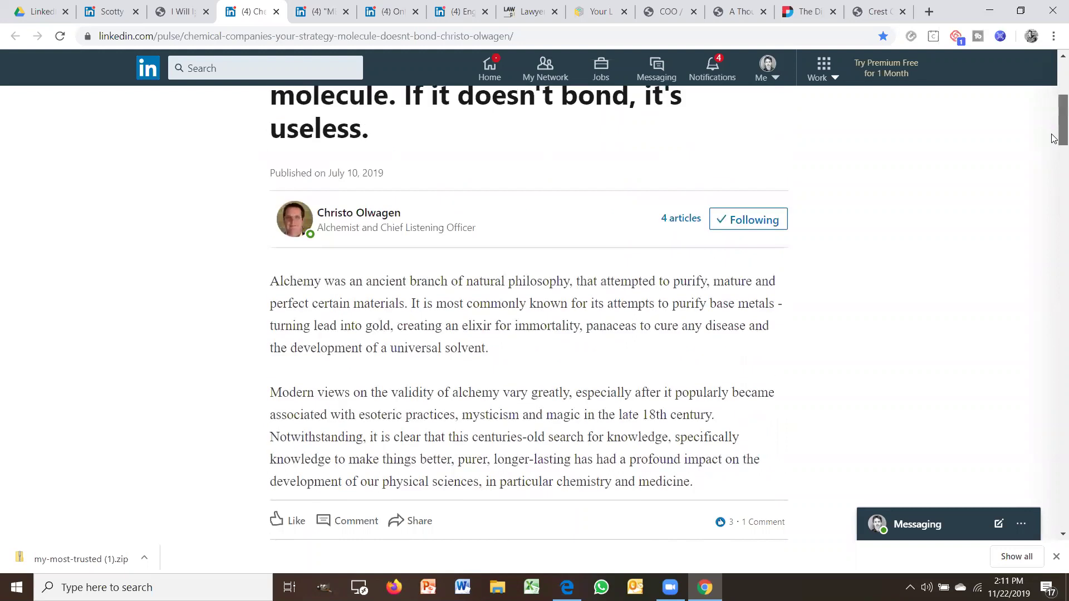
scroll(1054, 143, "down", 2)
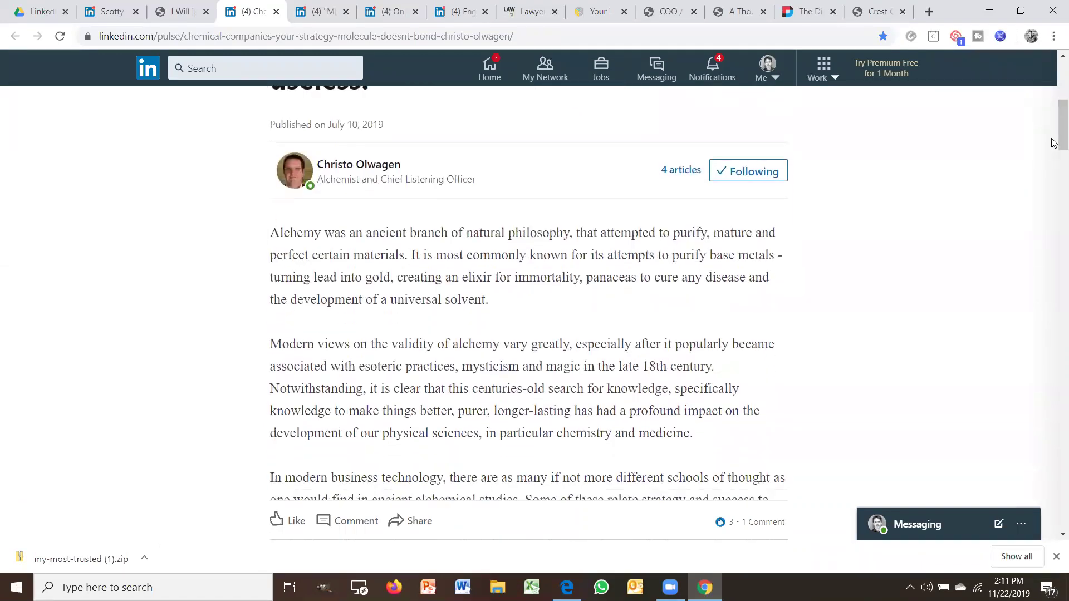
scroll(1054, 125, "up", 1)
scroll(1054, 124, "up", 1)
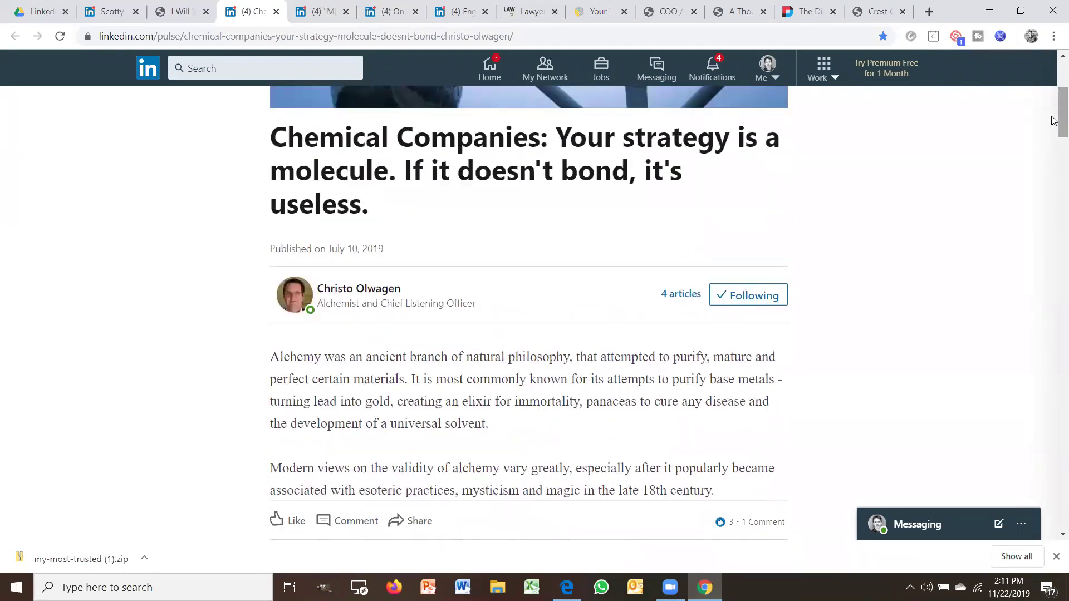
scroll(424, 247, "up", 1)
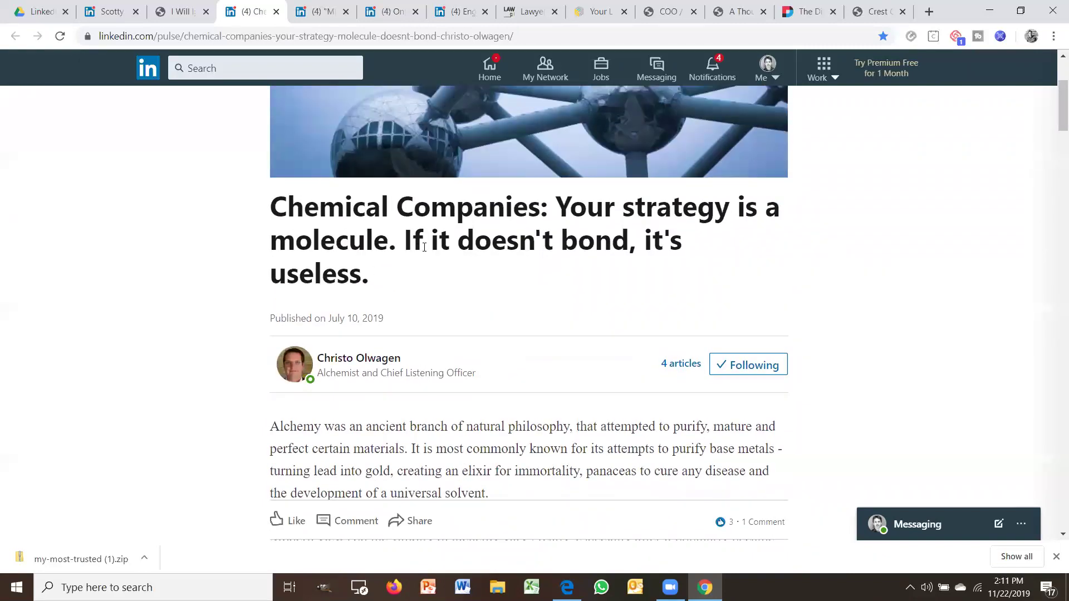
Examine the article's headline, cover image and opening paragraphs
scroll(508, 329, "down", 3)
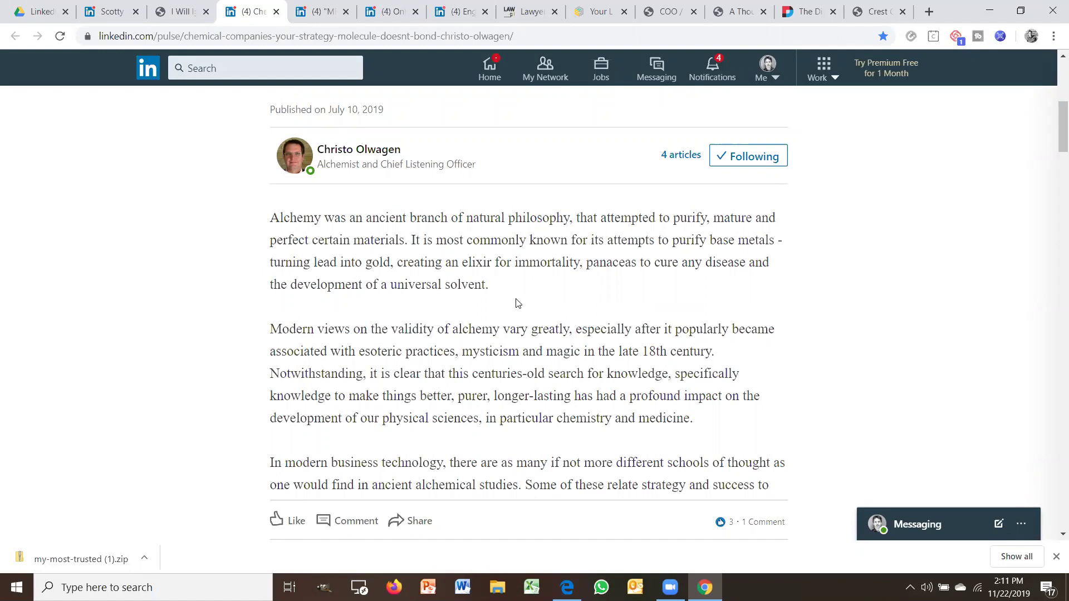
scroll(435, 251, "up", 1)
scroll(489, 263, "up", 2)
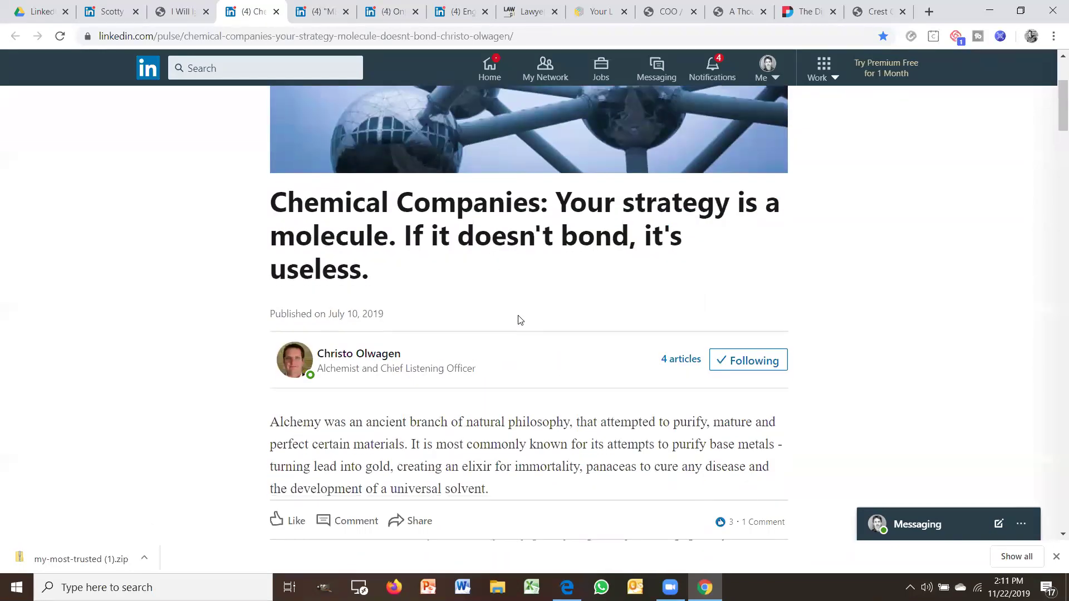
scroll(517, 319, "down", 1)
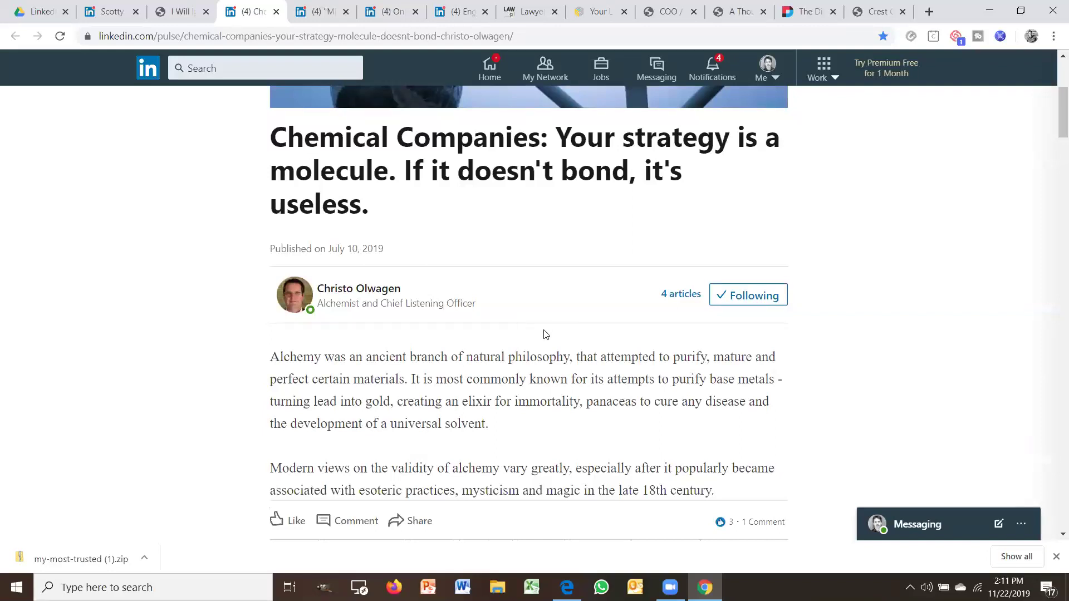
scroll(544, 334, "down", 3)
scroll(555, 356, "up", 3)
scroll(554, 355, "up", 3)
scroll(574, 404, "down", 1)
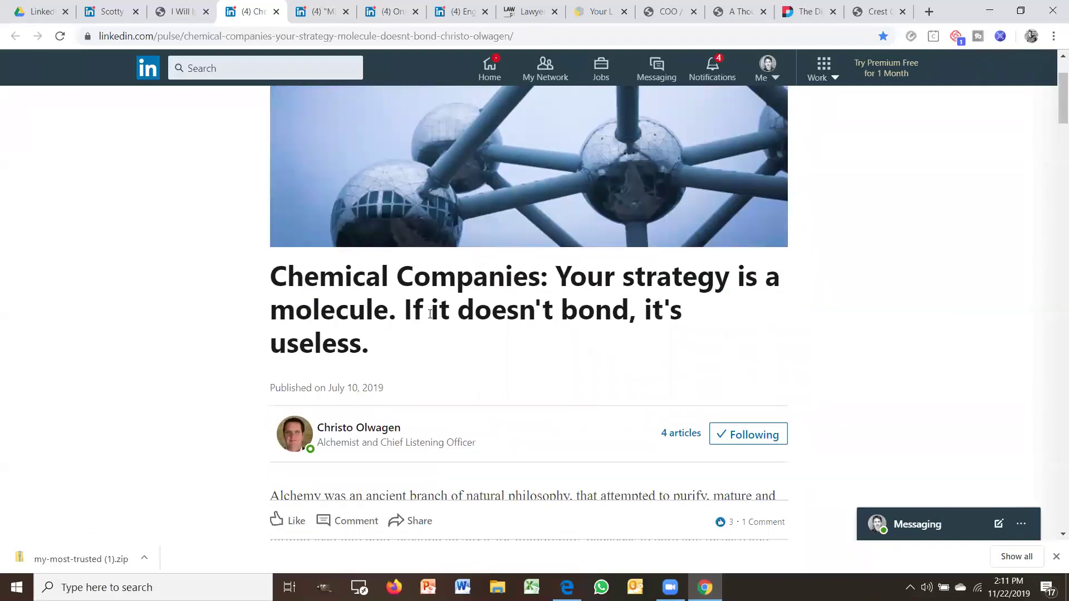
scroll(513, 344, "down", 1)
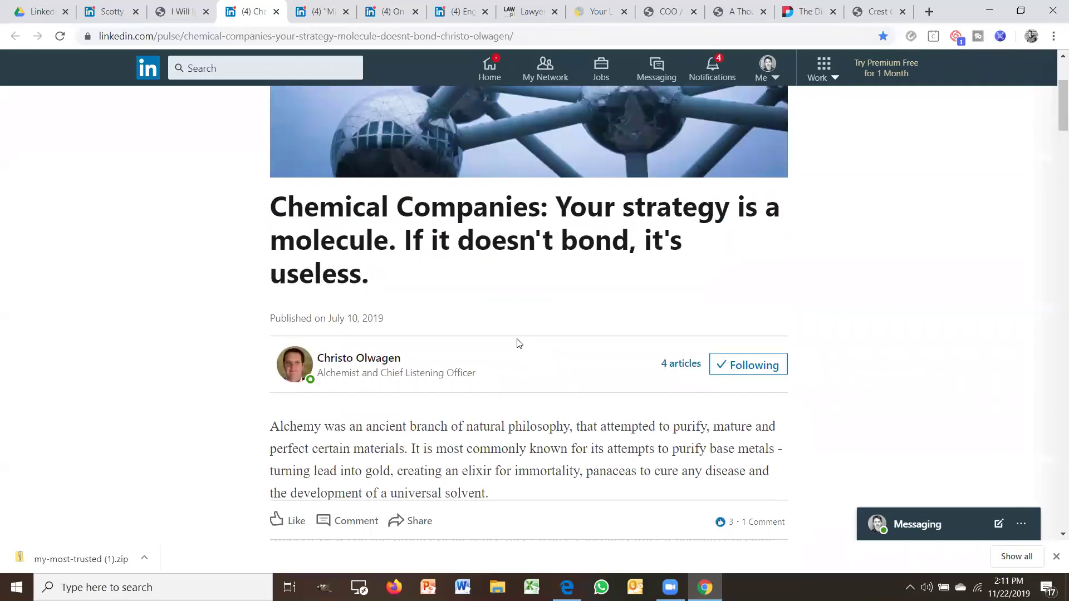
Highlight the words "Chemical Companies:" at the start of the article's headline to point out the target industry
left_click_drag(270, 201, 550, 202)
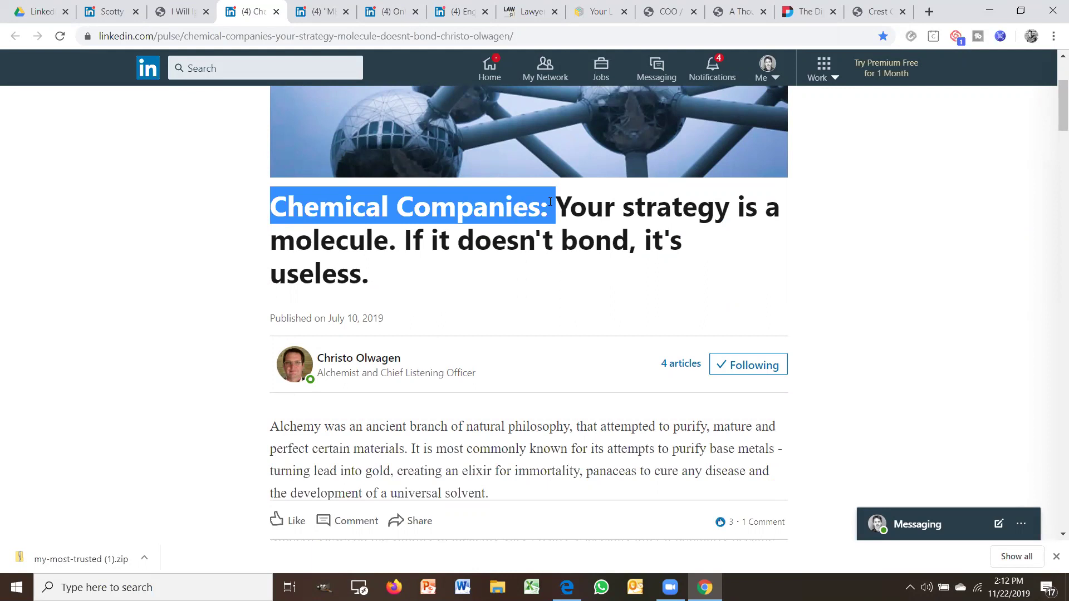
left_click(502, 185)
left_click_drag(271, 206, 556, 207)
left_click(632, 293)
left_click_drag(275, 206, 528, 207)
left_click(412, 276)
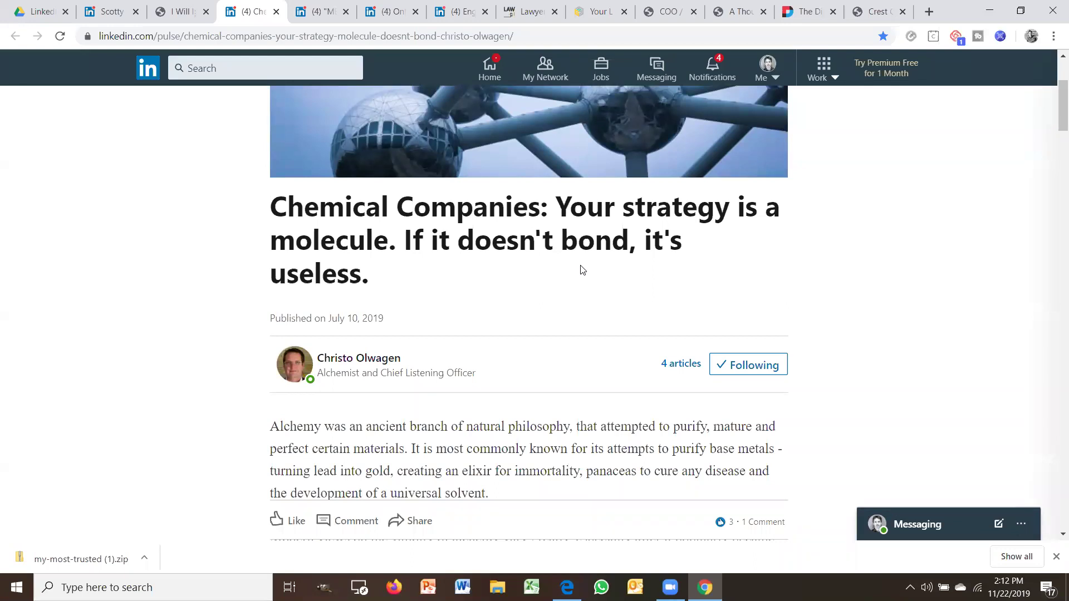
Highlight the chemical article's subheading "Your strategy is a molecule. If it doesn't bond, it's useless.", followed by the full headline
mouse_move(270, 206)
left_mouse_down()
mouse_move(594, 220)
mouse_move(270, 207)
left_mouse_up()
left_click(270, 207)
left_click_drag(562, 211, 892, 247)
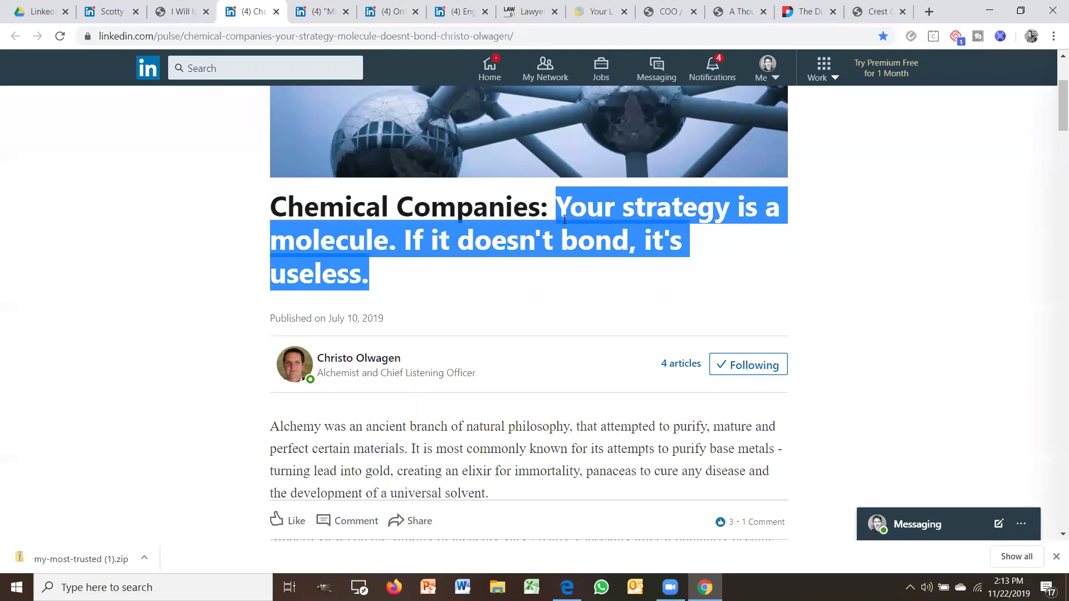
left_click_drag(273, 206, 426, 268)
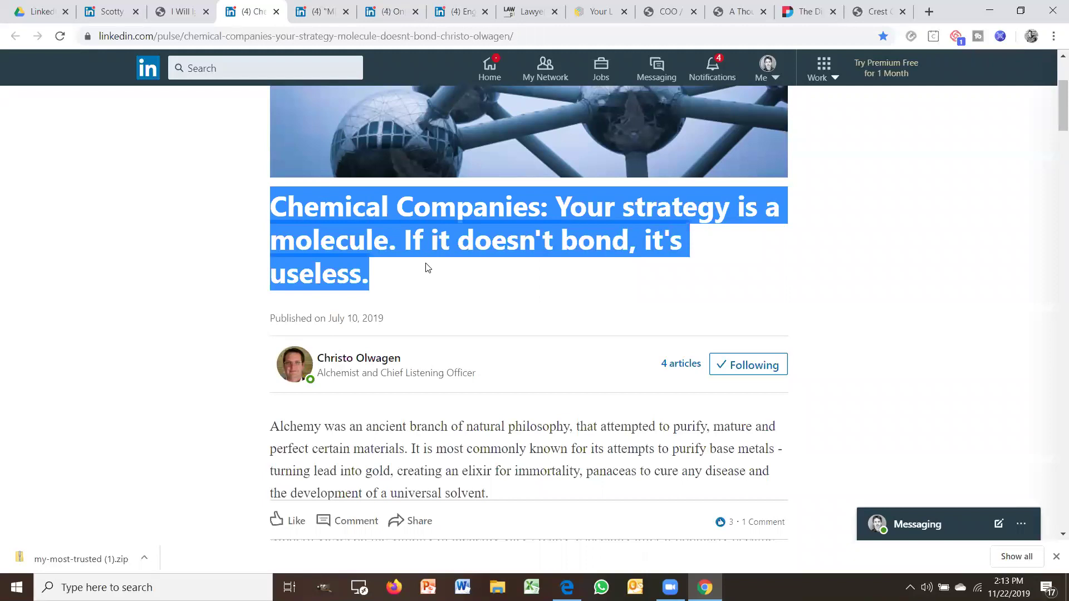
left_click(455, 243)
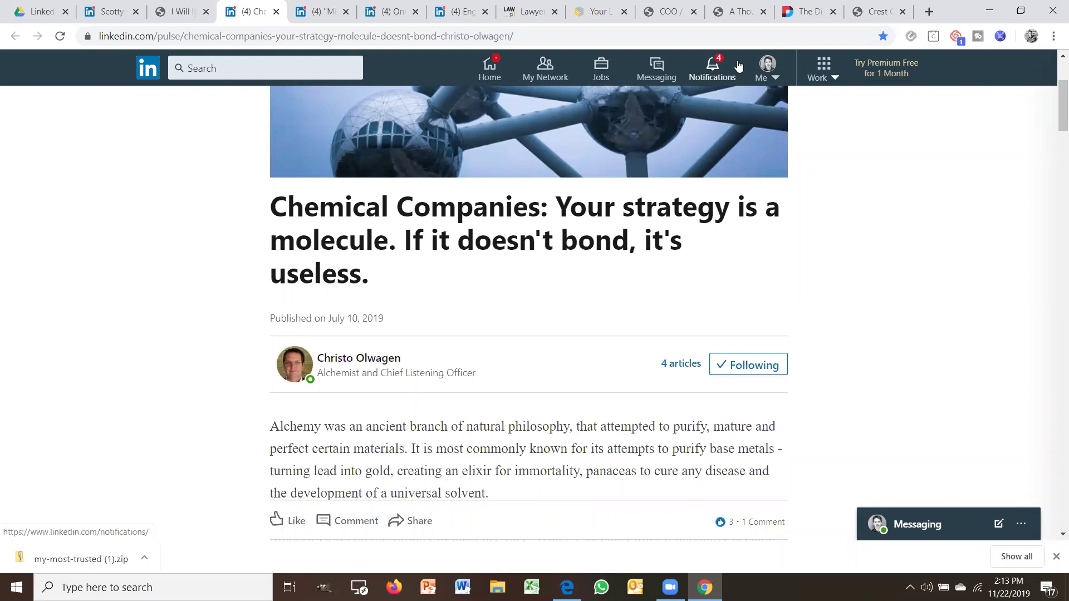
View the introduction at the start of the LinkedIn specialist's services page and return to the chemical companies article
left_click(180, 11)
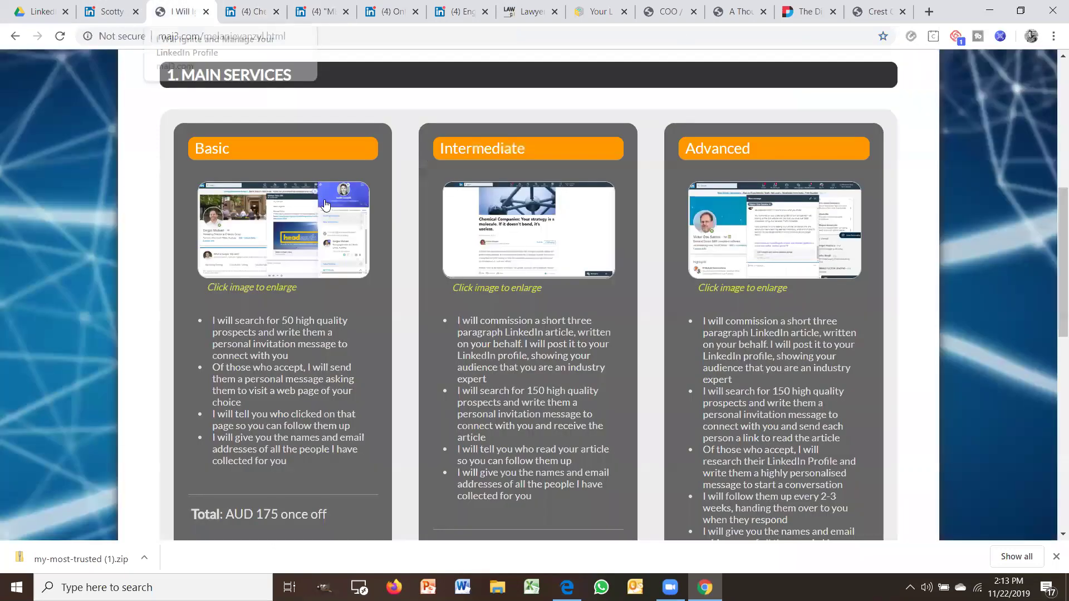
scroll(326, 205, "up", 5)
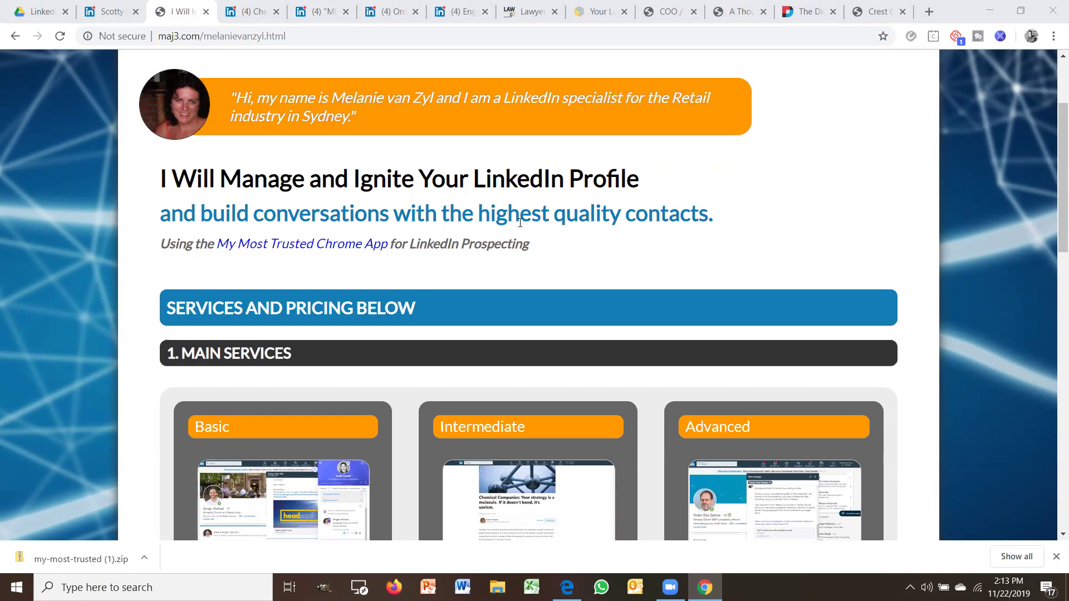
left_click(261, 16)
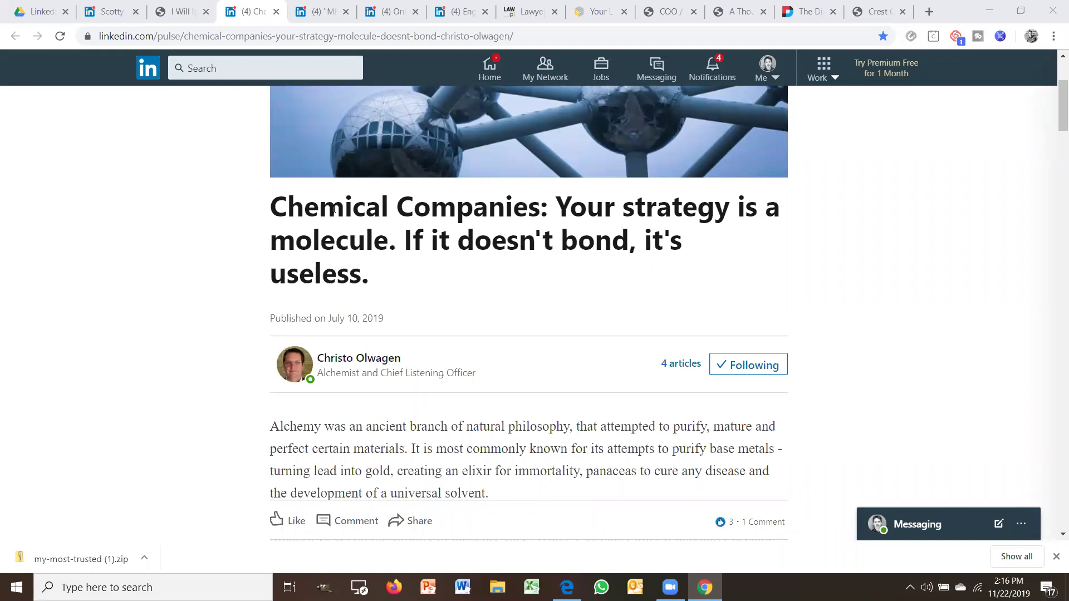
Open the "MEXIT" article on medical specialists and view its headline, author and opening paragraph
key("ctrl+Tab")
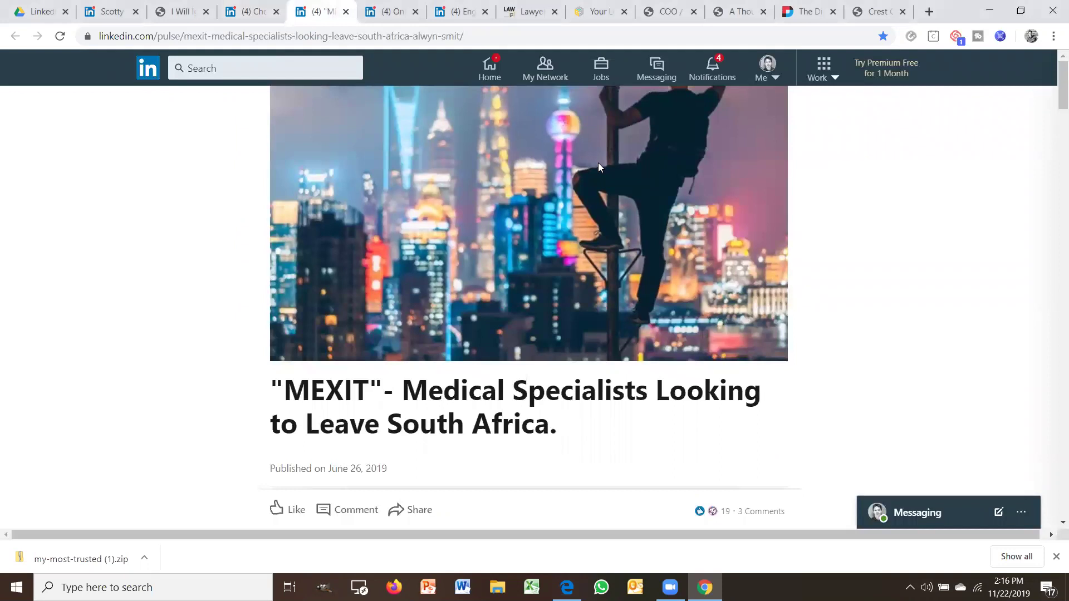
scroll(708, 319, "down", 1)
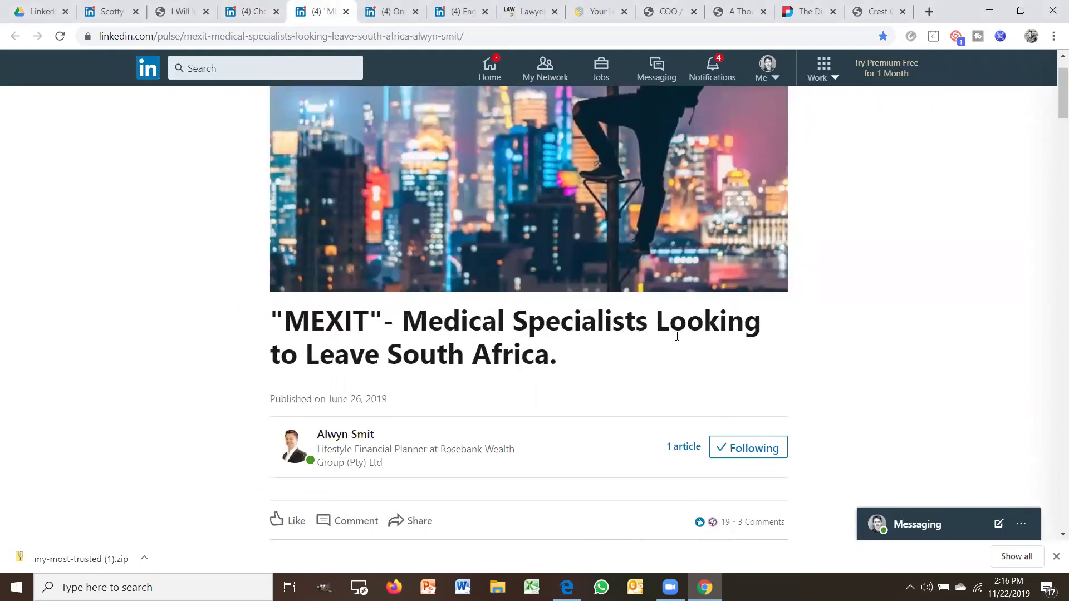
scroll(677, 337, "down", 1)
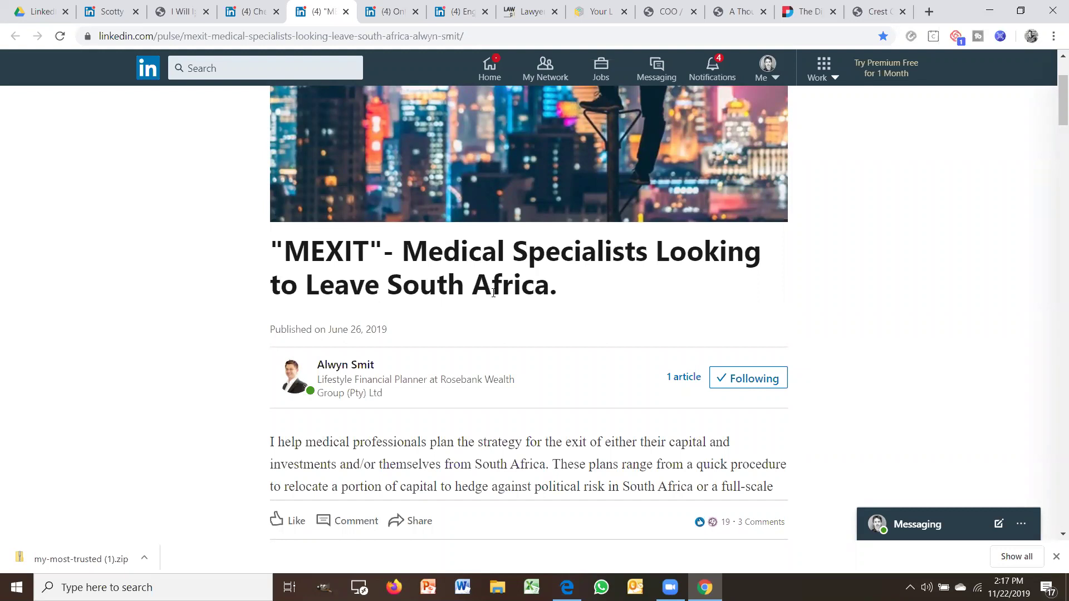
Open the online retailers article and highlight "Online retailers" and part of the low-quality pack shot phrase in its headline
left_click(402, 12)
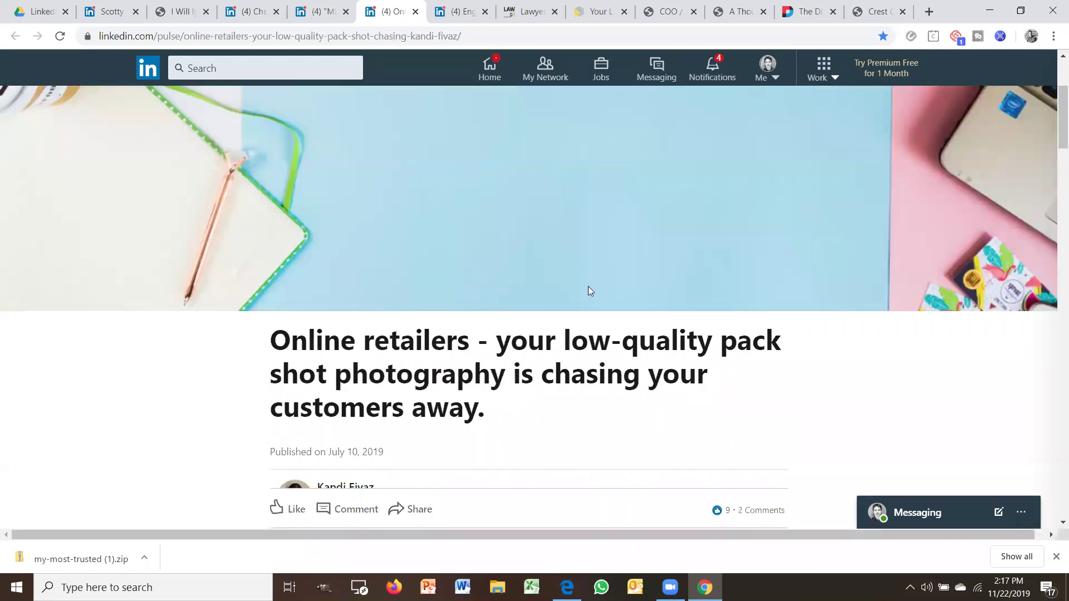
scroll(588, 287, "down", 1)
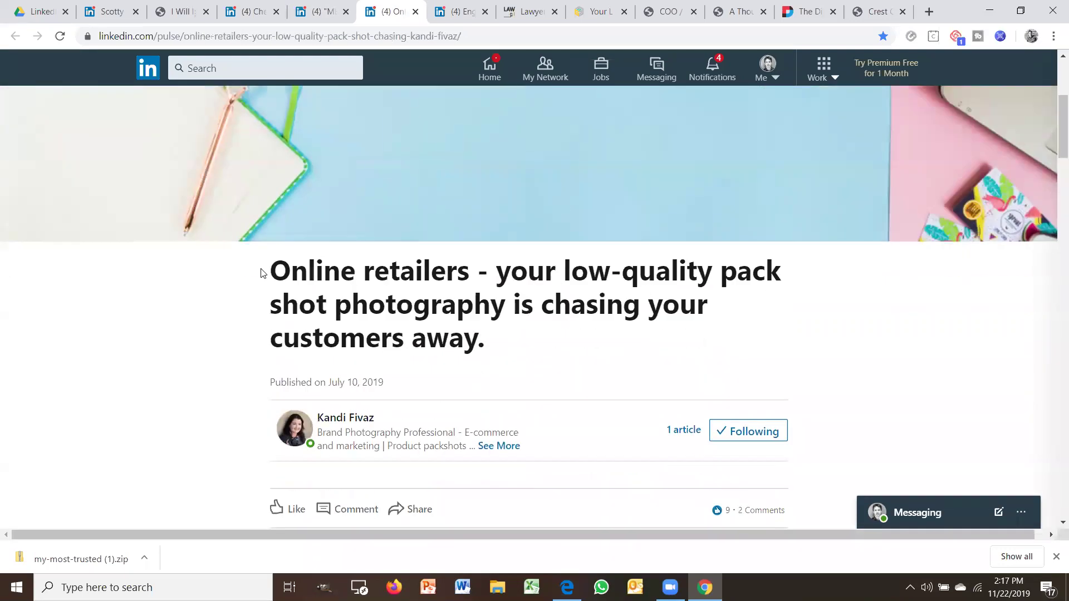
left_click_drag(269, 272, 470, 266)
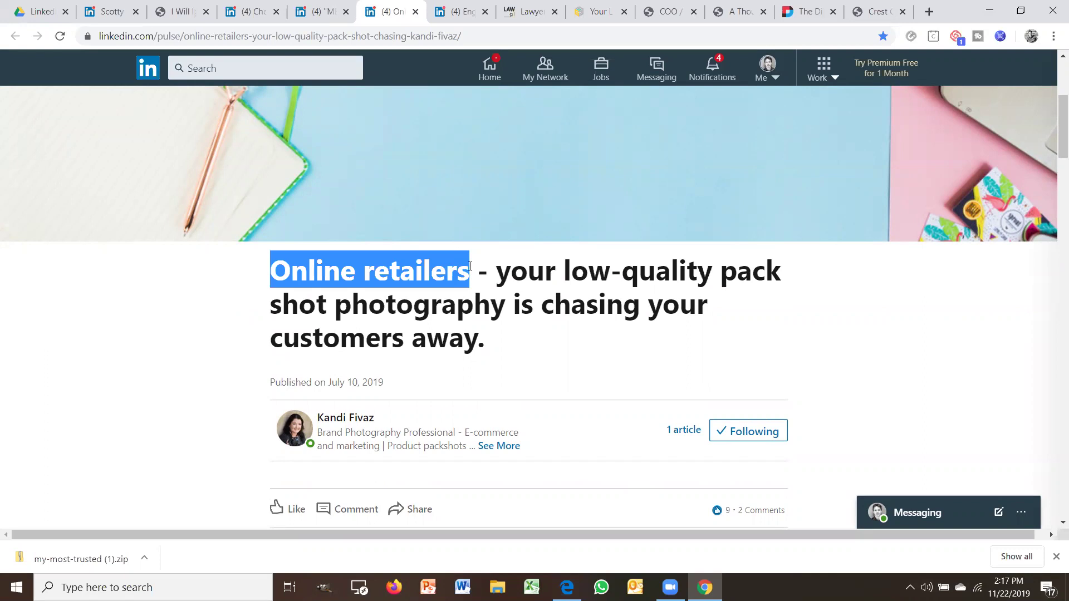
left_click(465, 265)
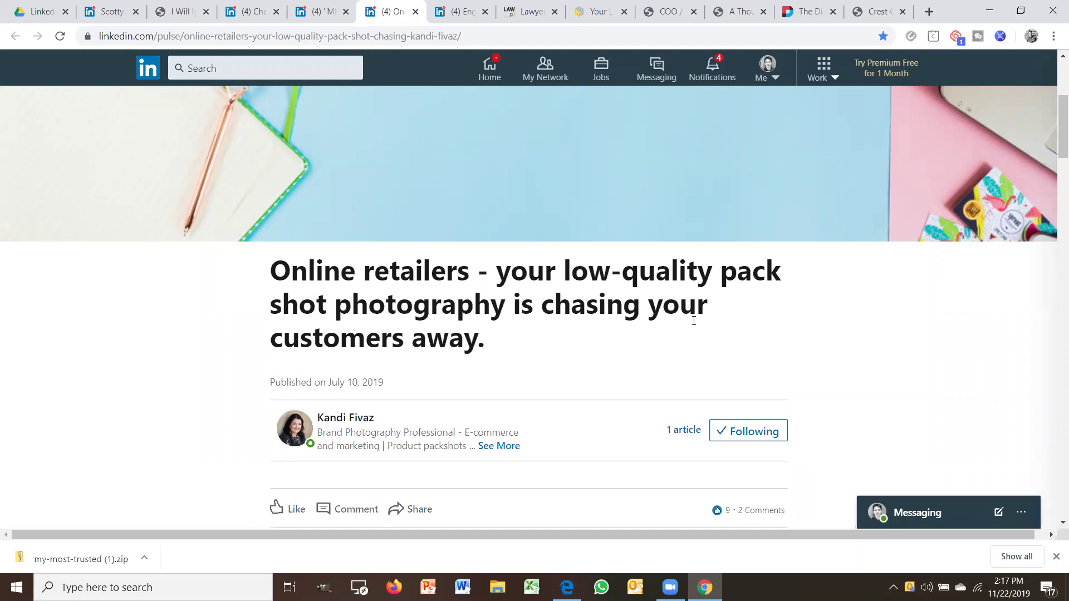
left_click_drag(498, 272, 752, 273)
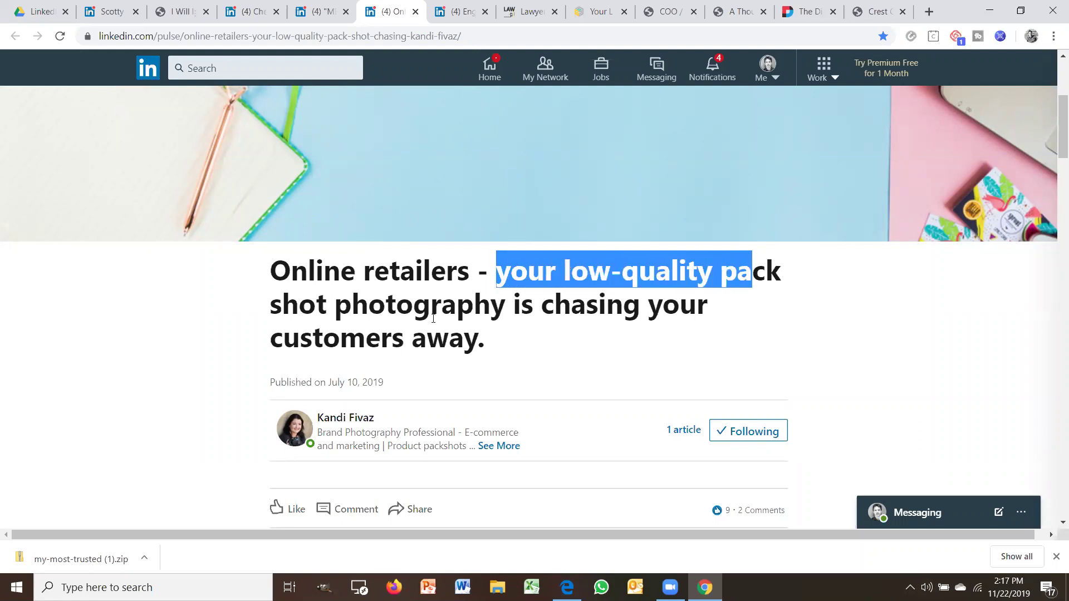
left_click(552, 307)
Skim the online retailers article from its opening research paragraph through the product photography suggestions
scroll(517, 348, "down", 1)
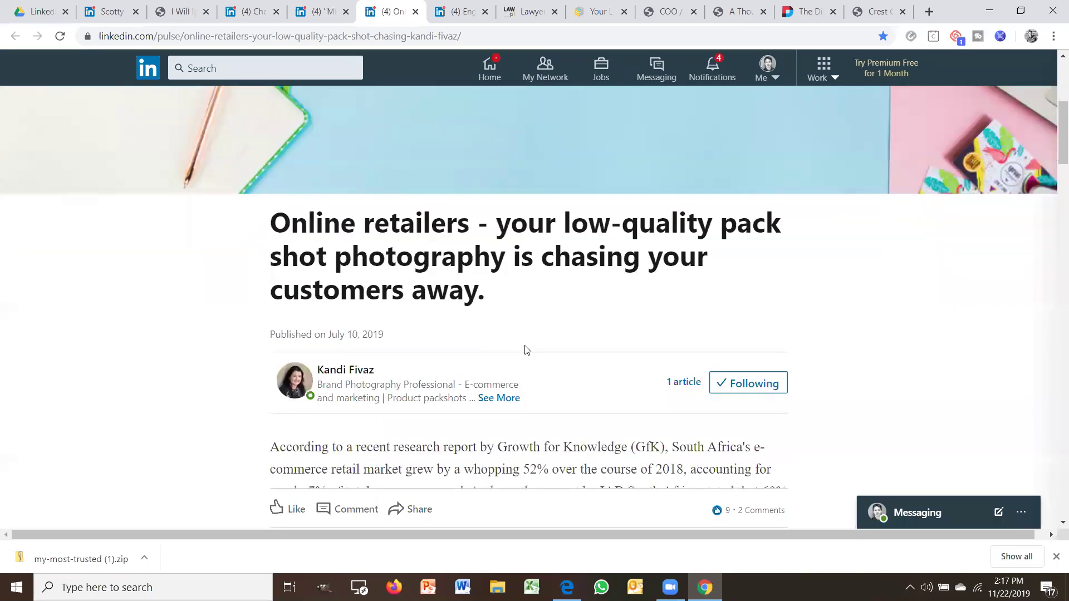
scroll(526, 349, "down", 3)
scroll(646, 357, "down", 7)
scroll(646, 356, "down", 19)
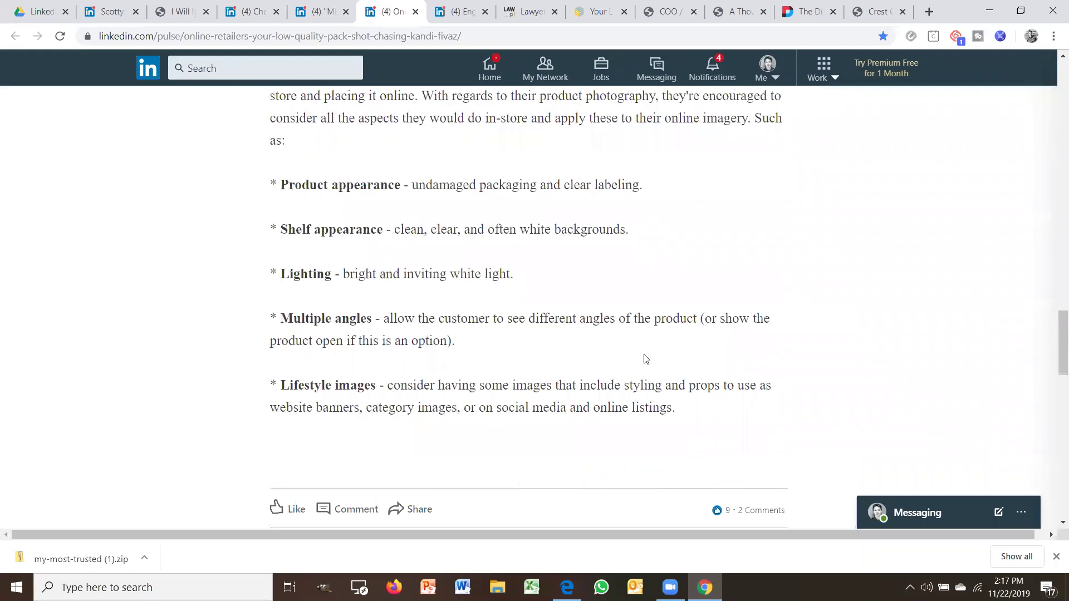
scroll(643, 358, "down", 8)
scroll(639, 354, "up", 10)
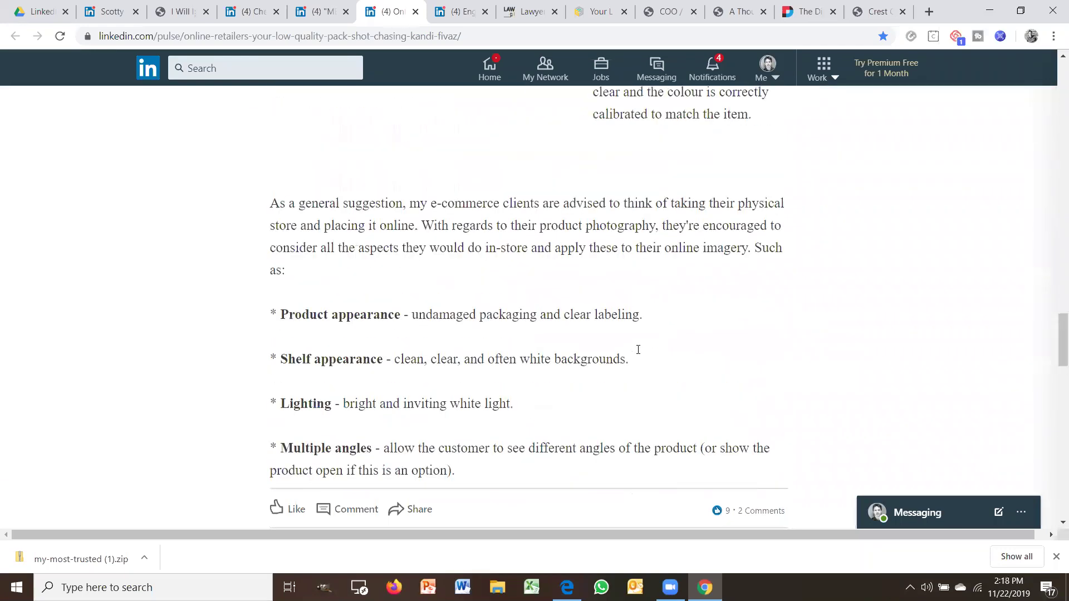
scroll(638, 350, "up", 14)
Examine the low versus high quality pack shot comparison and the sample product images, and return to the article's headline
scroll(638, 350, "down", 4)
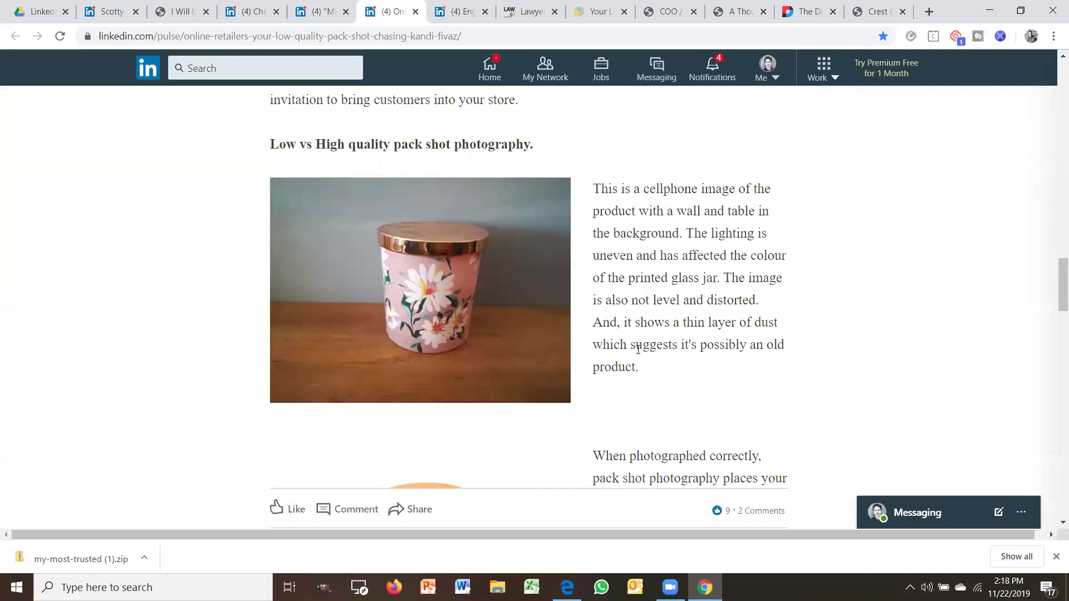
scroll(638, 350, "down", 4)
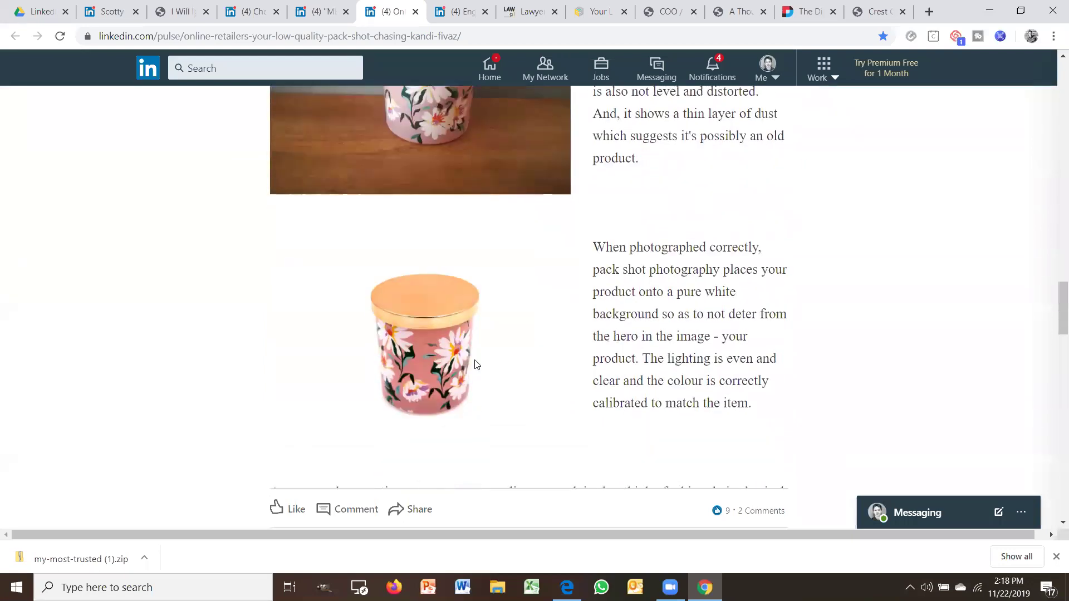
scroll(457, 385, "up", 1)
scroll(467, 395, "down", 5)
scroll(500, 374, "down", 8)
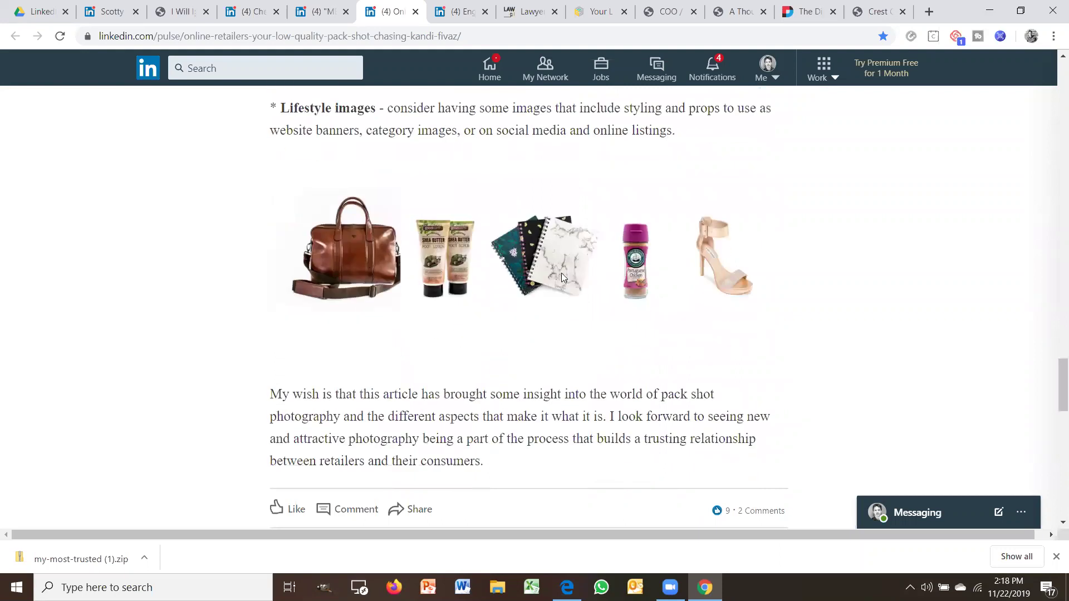
scroll(657, 281, "up", 20)
scroll(640, 295, "down", 5)
scroll(640, 295, "up", 2)
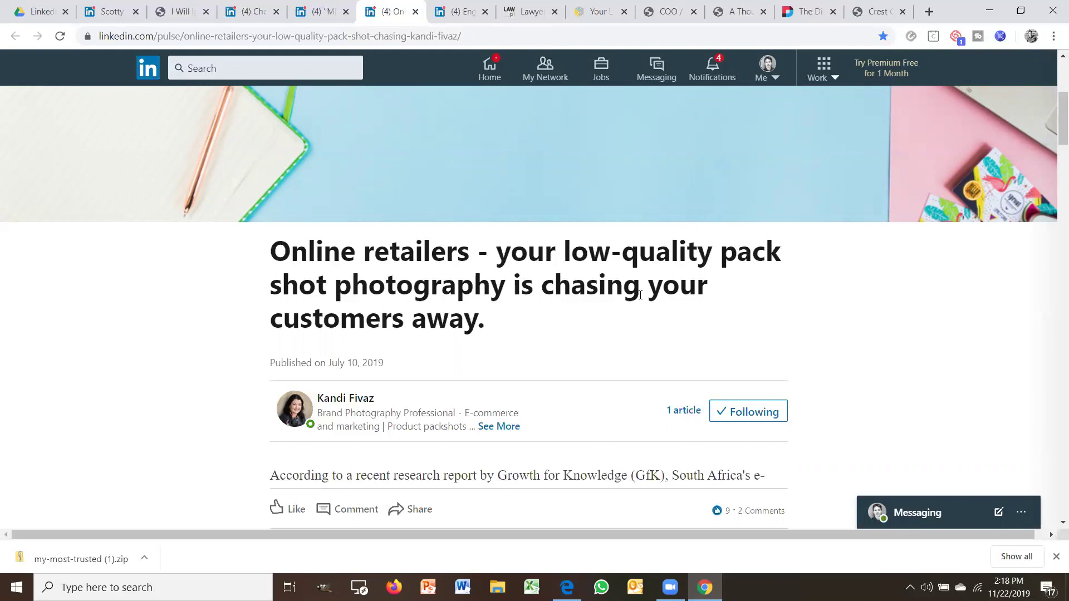
Open the engineers article about 4IR, highlight its headline and clear the selection
left_click(447, 5)
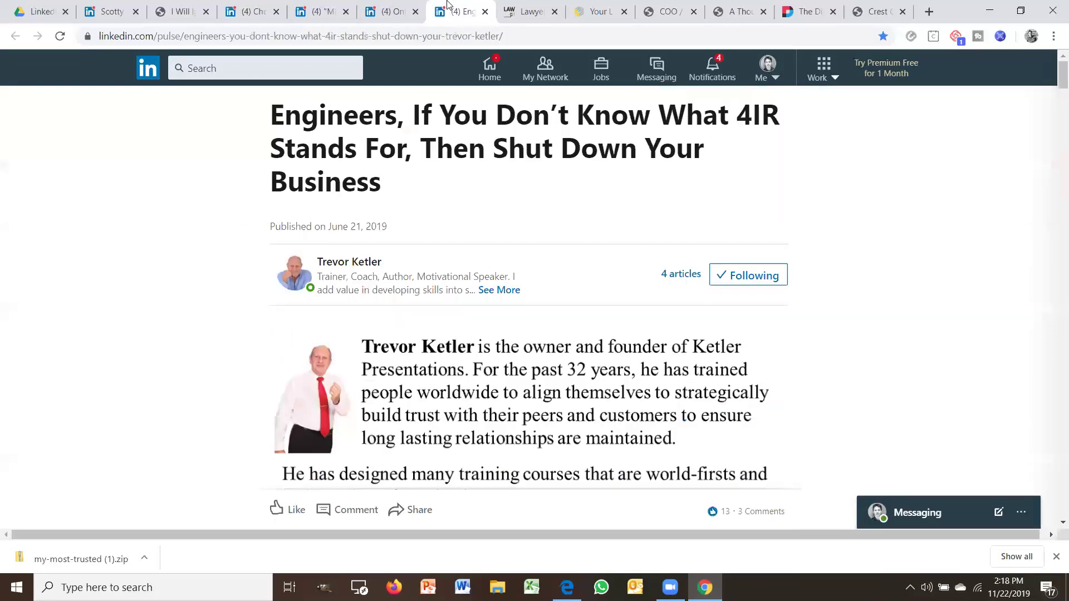
double_click(327, 112)
left_click(702, 123)
left_click_drag(408, 196, 284, 114)
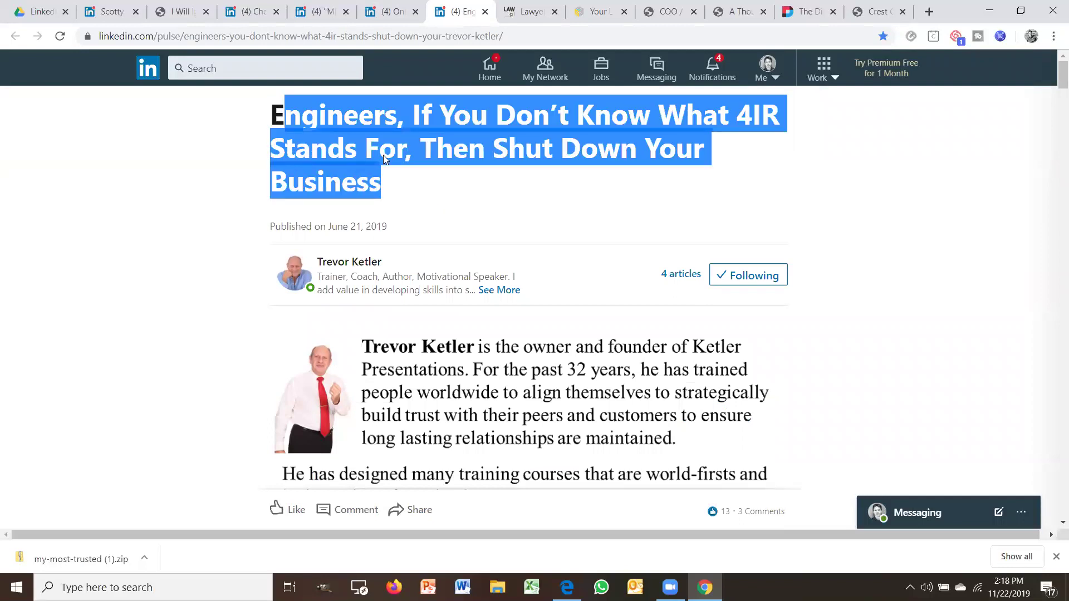
left_click(527, 232)
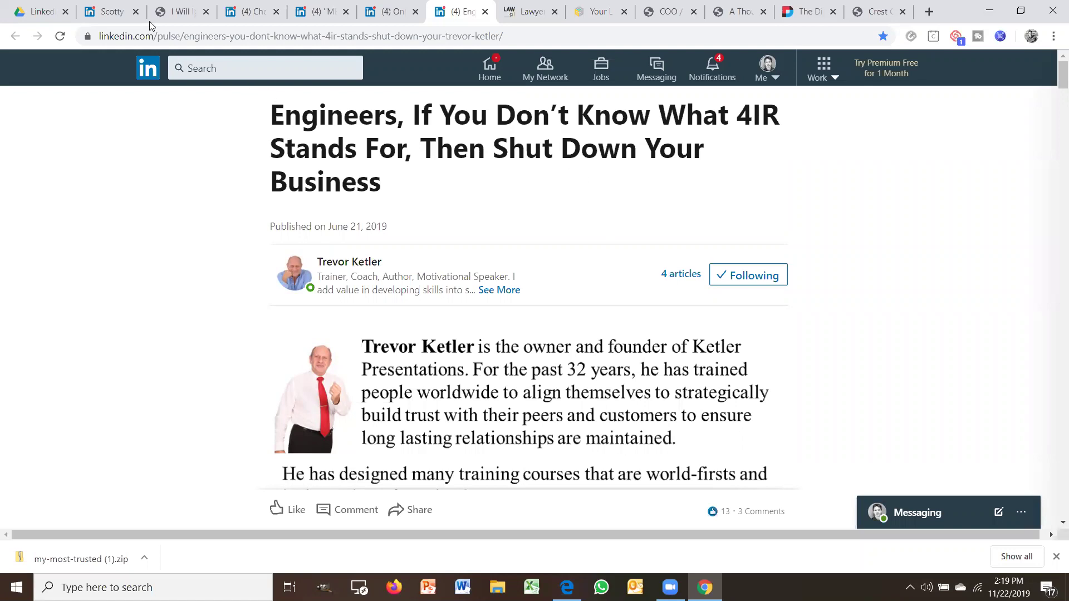
Return to the LinkedIn profile page and expand the Settings section below the targeted contacts to show the message and tracking options
left_click(111, 10)
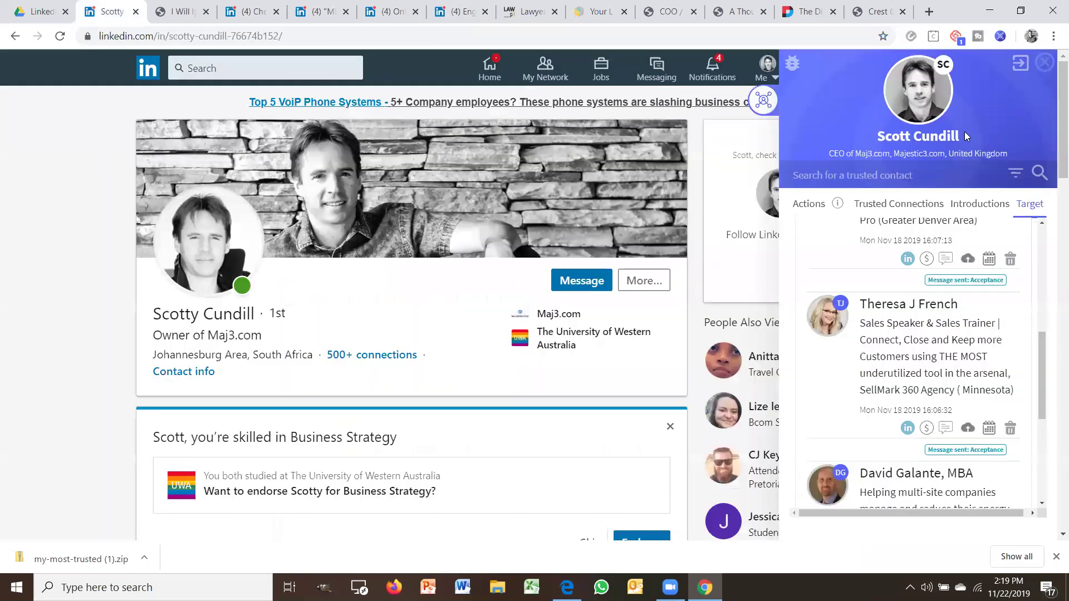
scroll(977, 312, "down", 3)
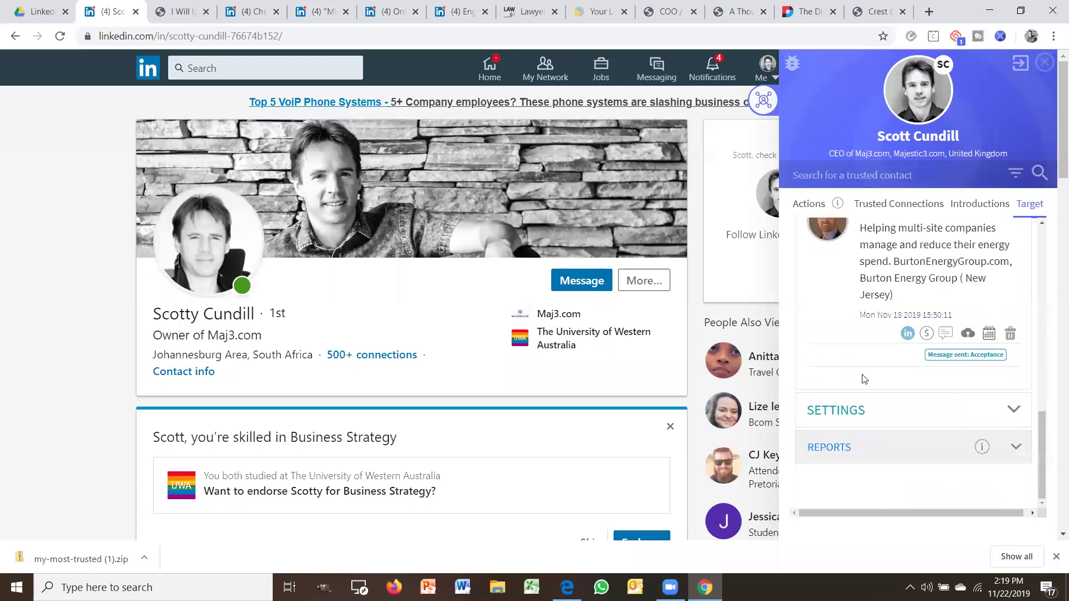
left_click(840, 406)
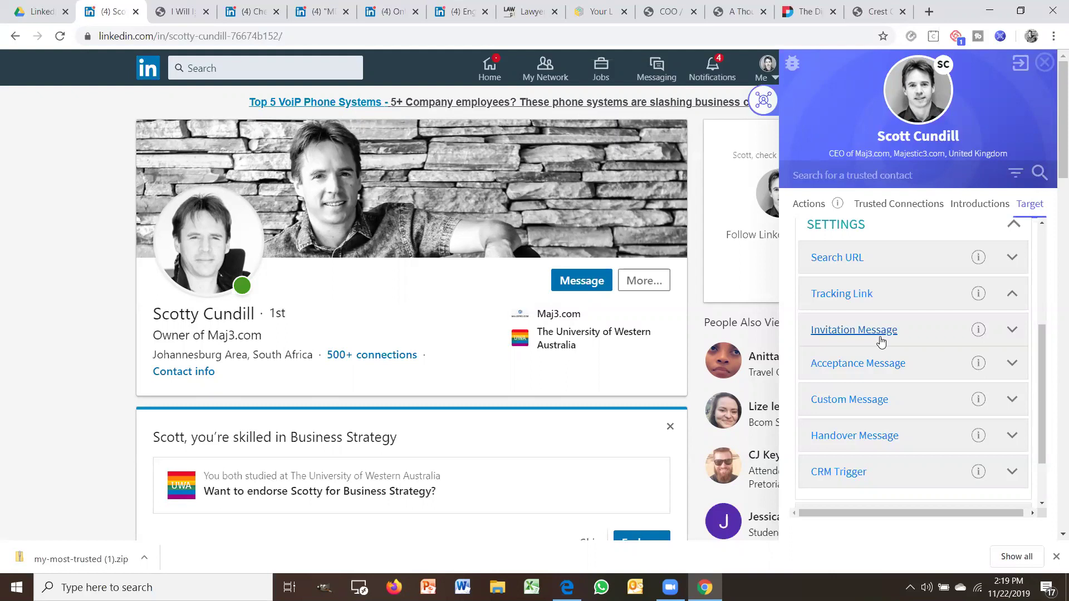
Revisit the services page and the chemical, MEXIT and online retailers articles, highlighting "Medical Specialists" in the MEXIT headline
left_click(181, 12)
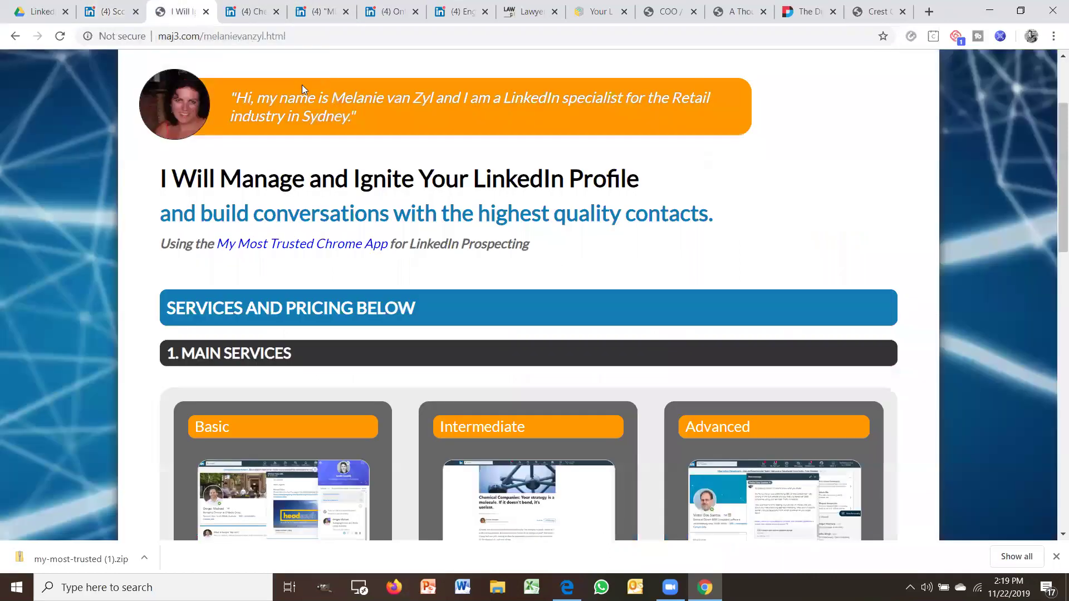
left_click(250, 12)
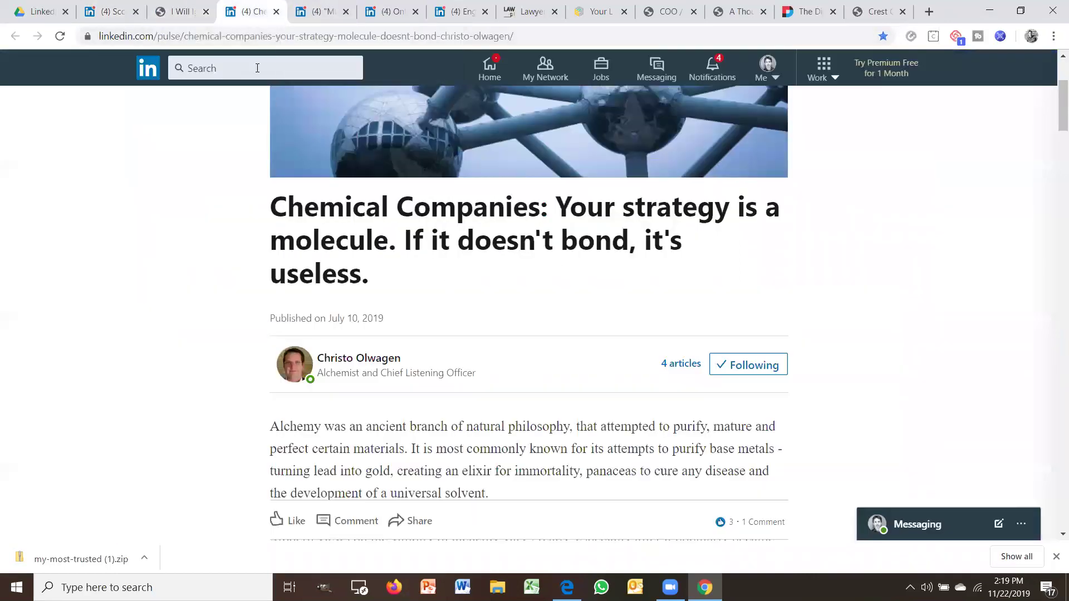
left_click(317, 12)
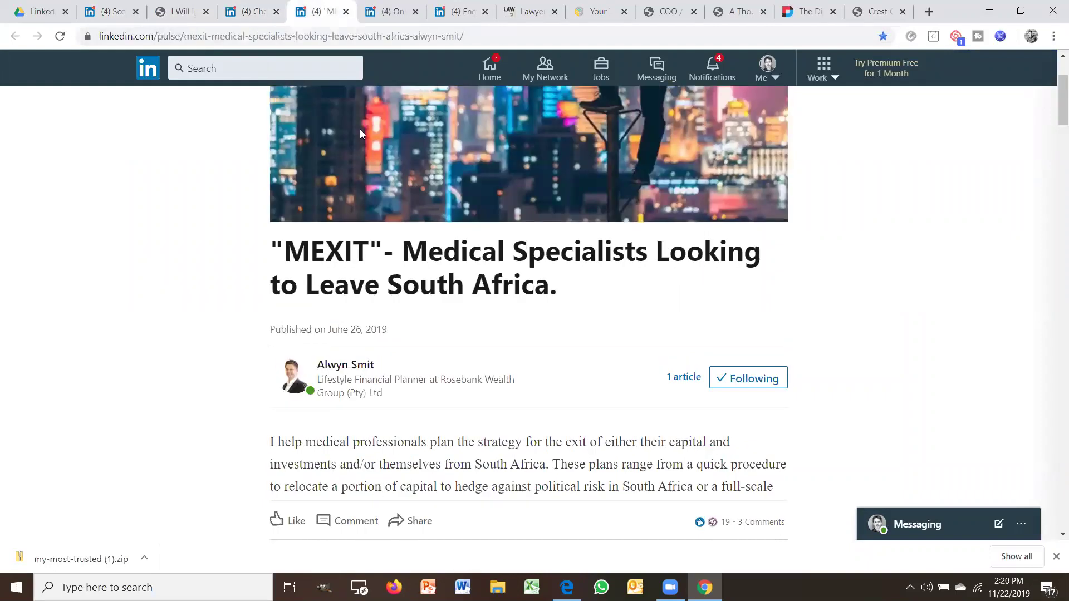
left_click_drag(402, 251, 614, 252)
key("ctrl+Tab")
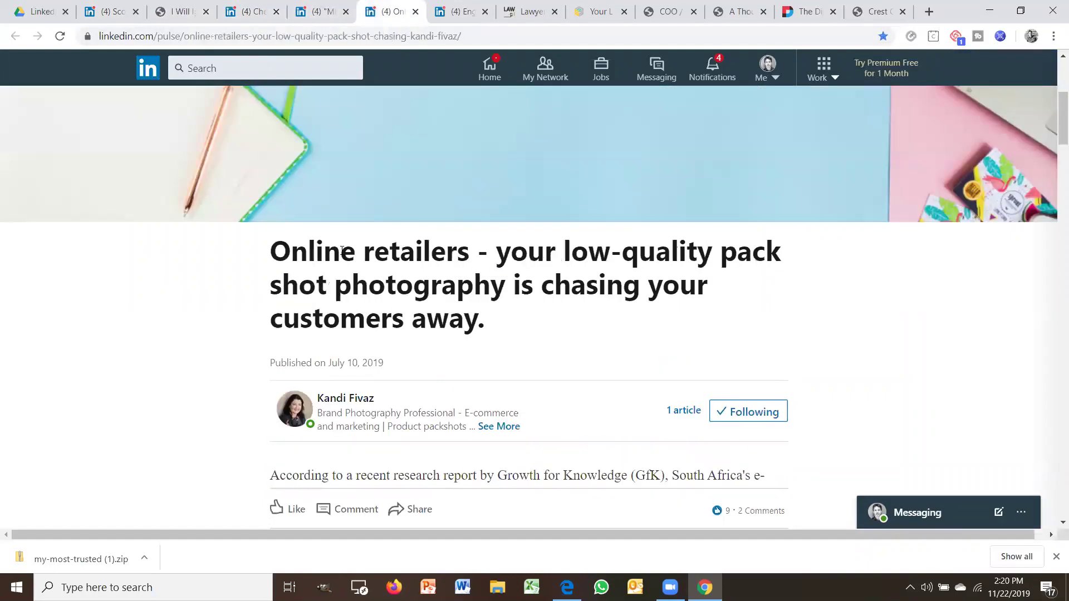
Return to the engineers article, highlight "Engineers" in its headline, clear the selection and view the author's introduction
left_click(445, 11)
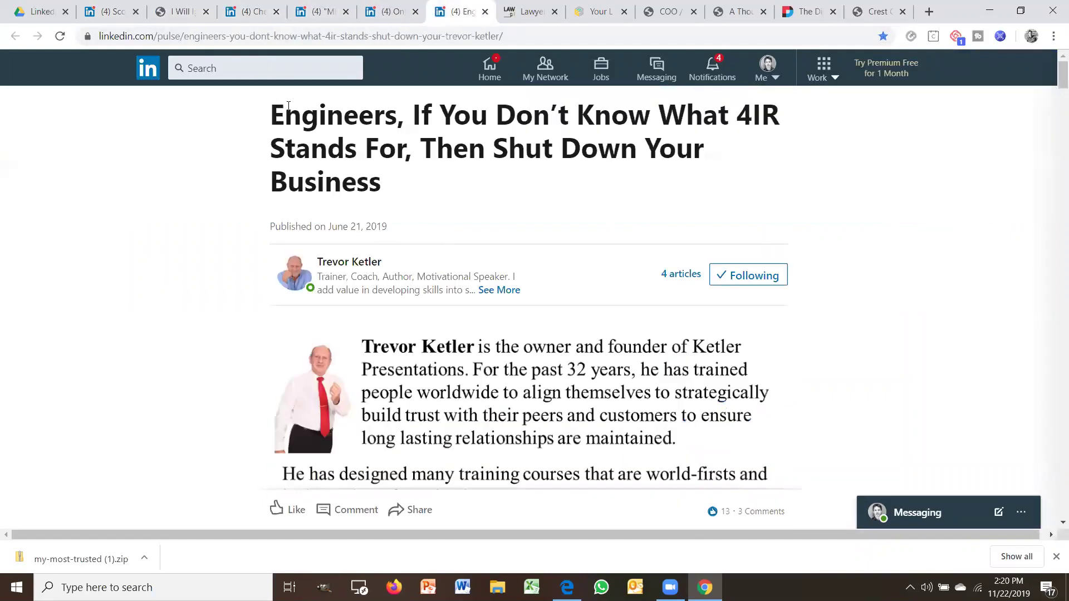
double_click(307, 115)
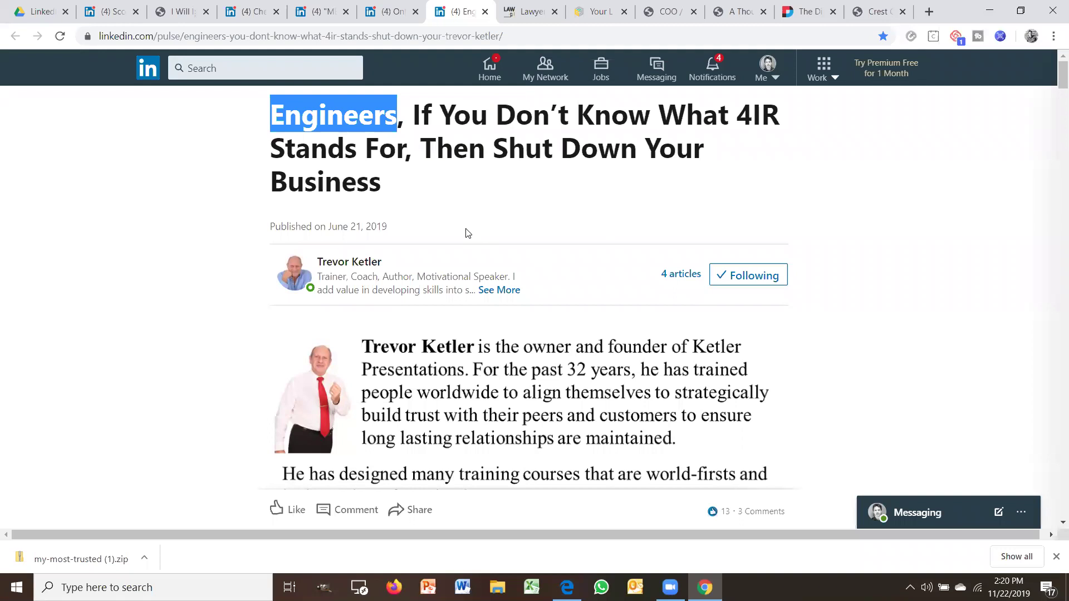
left_click(436, 156)
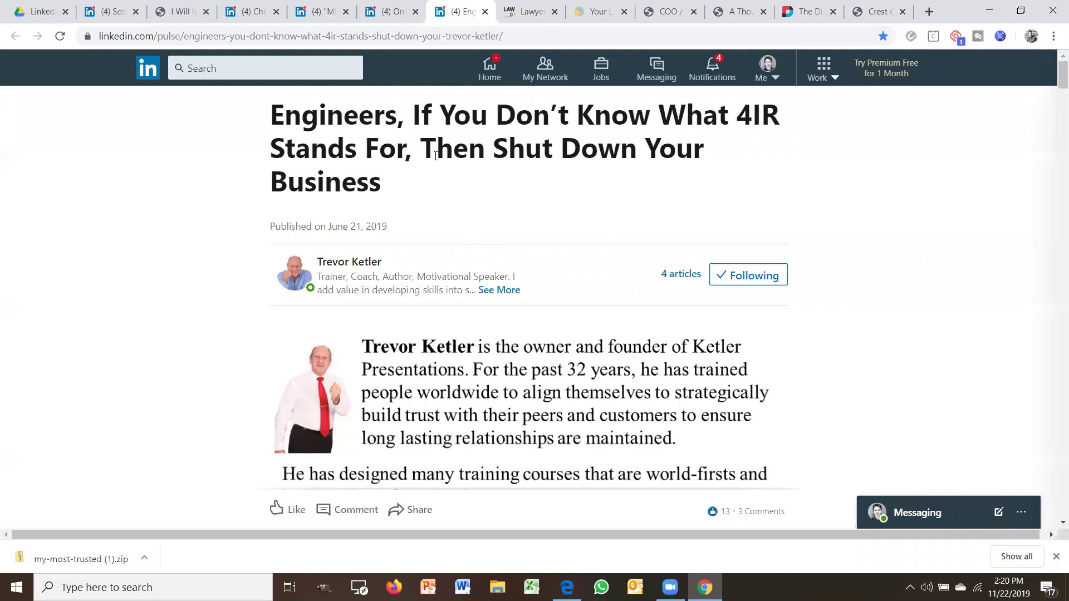
scroll(390, 234, "down", 1)
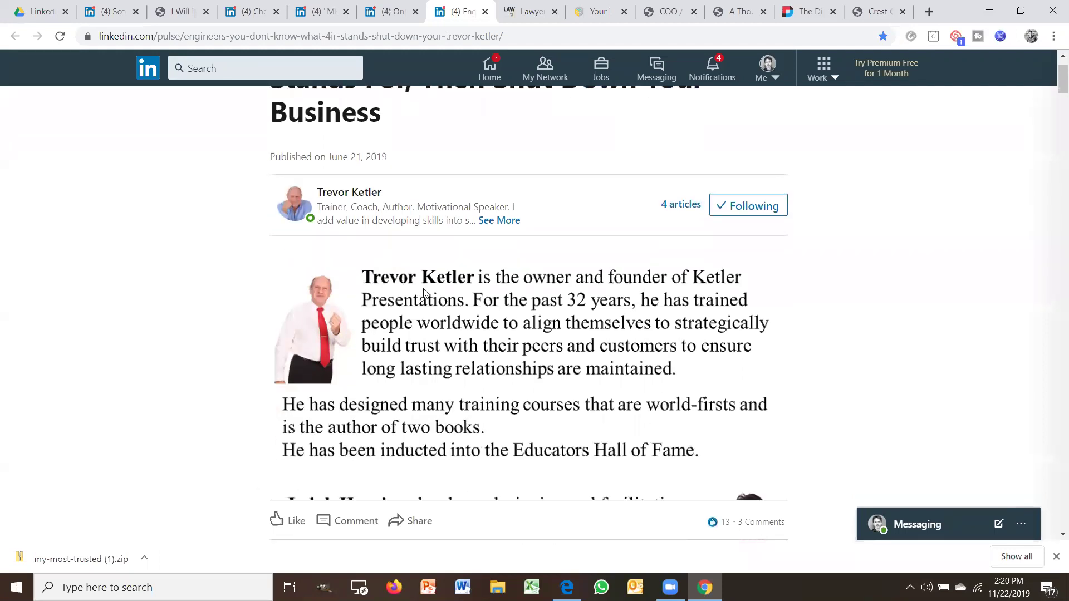
Review the engineers article's headline and introduction, and revisit the online retailers article to view its headline and opening paragraph
scroll(390, 284, "down", 1)
scroll(328, 237, "down", 2)
scroll(693, 317, "up", 3)
scroll(459, 168, "up", 1)
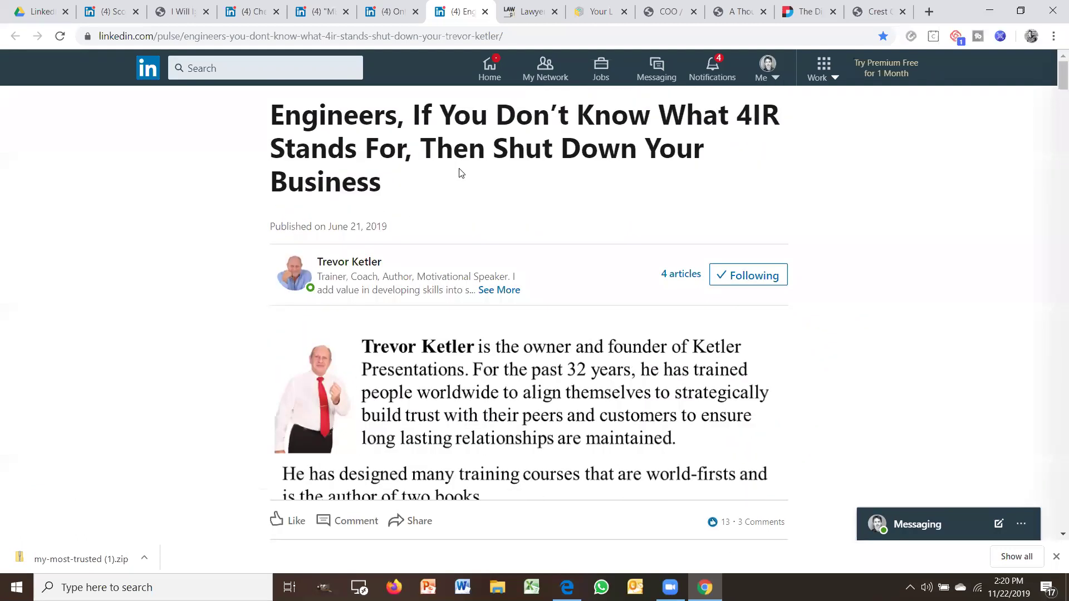
left_click(386, 12)
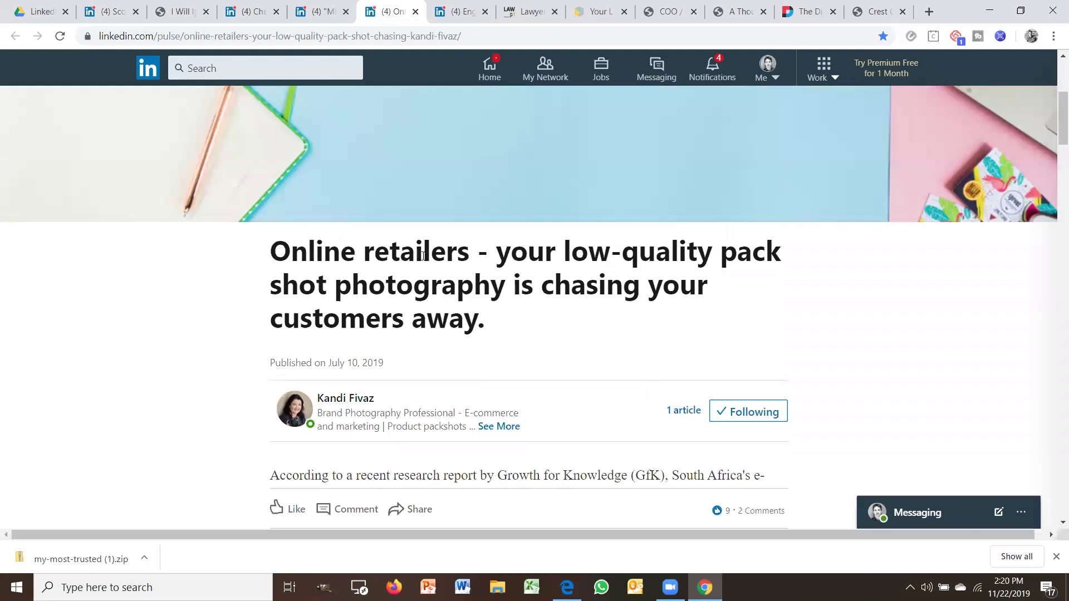
scroll(351, 348, "down", 3)
scroll(334, 289, "up", 1)
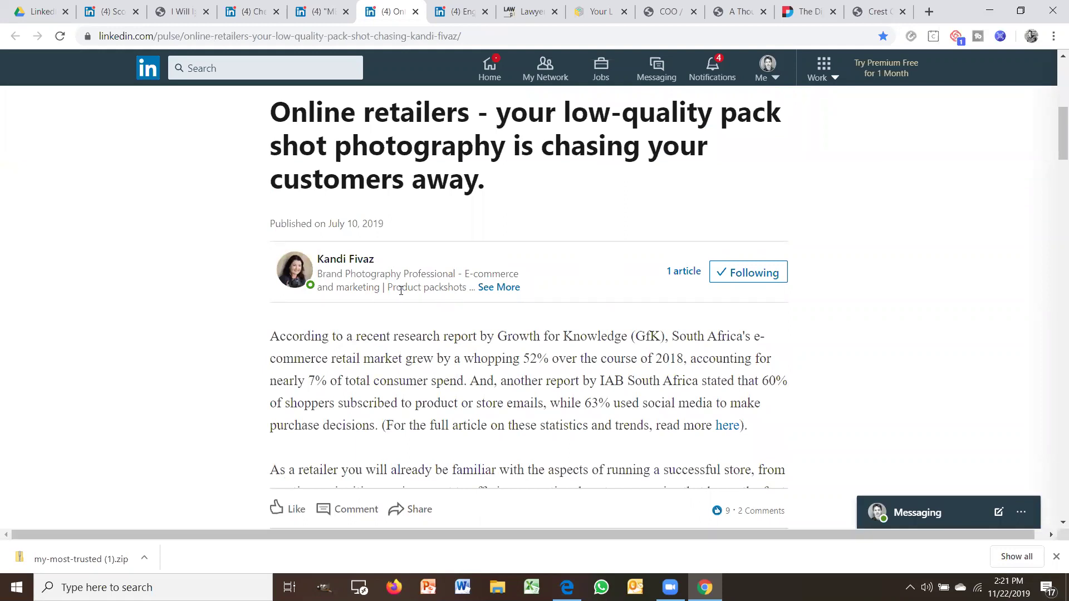
Return to the engineers article and look through the introductions of its two authors beneath the headline
left_click(453, 12)
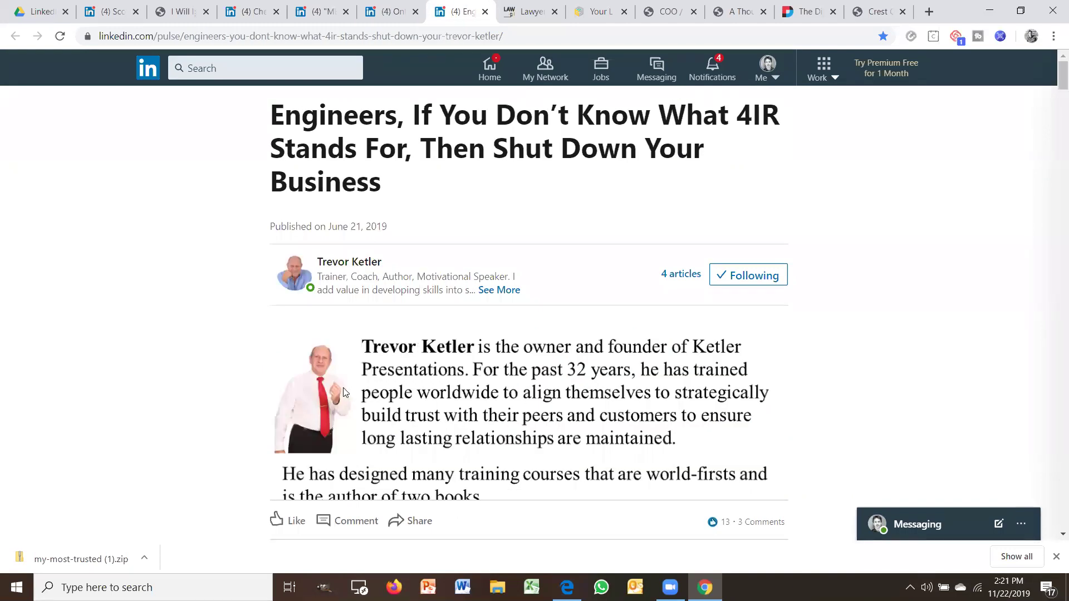
scroll(334, 312, "down", 1)
scroll(392, 298, "down", 1)
scroll(391, 298, "up", 1)
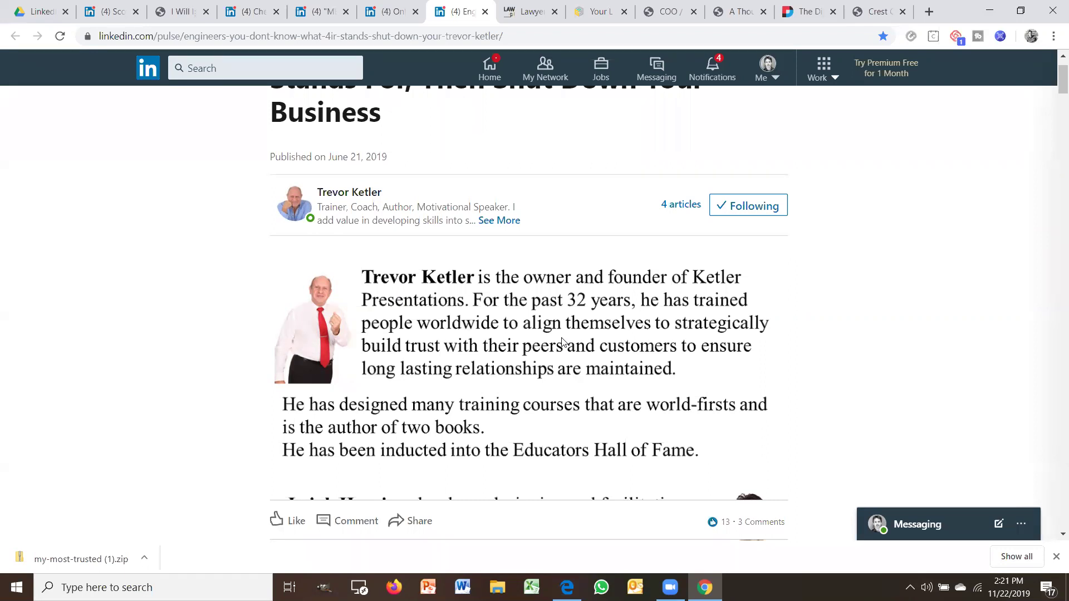
scroll(551, 348, "down", 4)
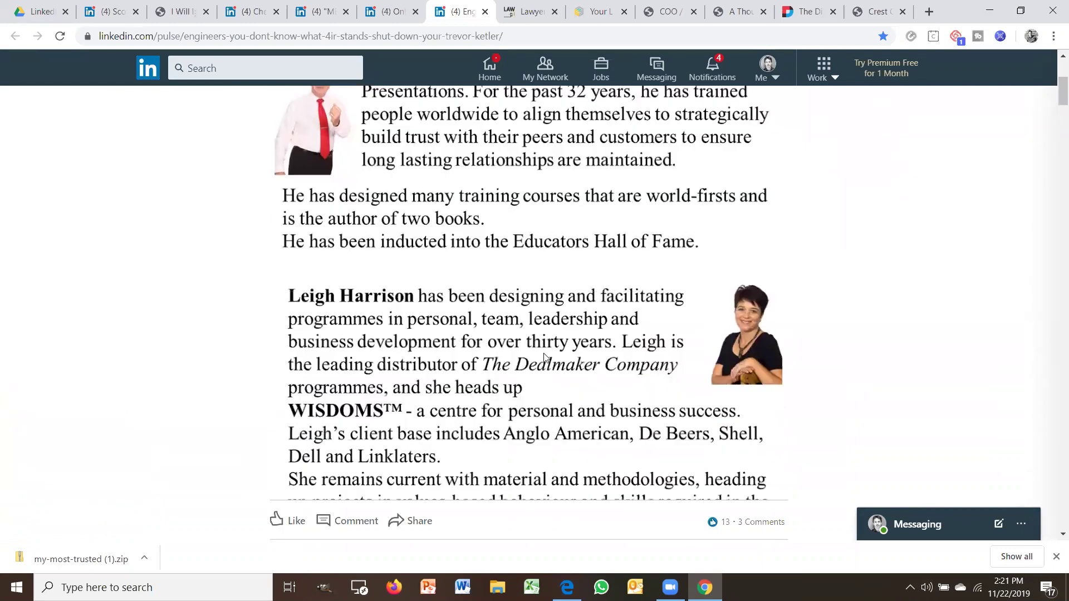
scroll(548, 354, "up", 4)
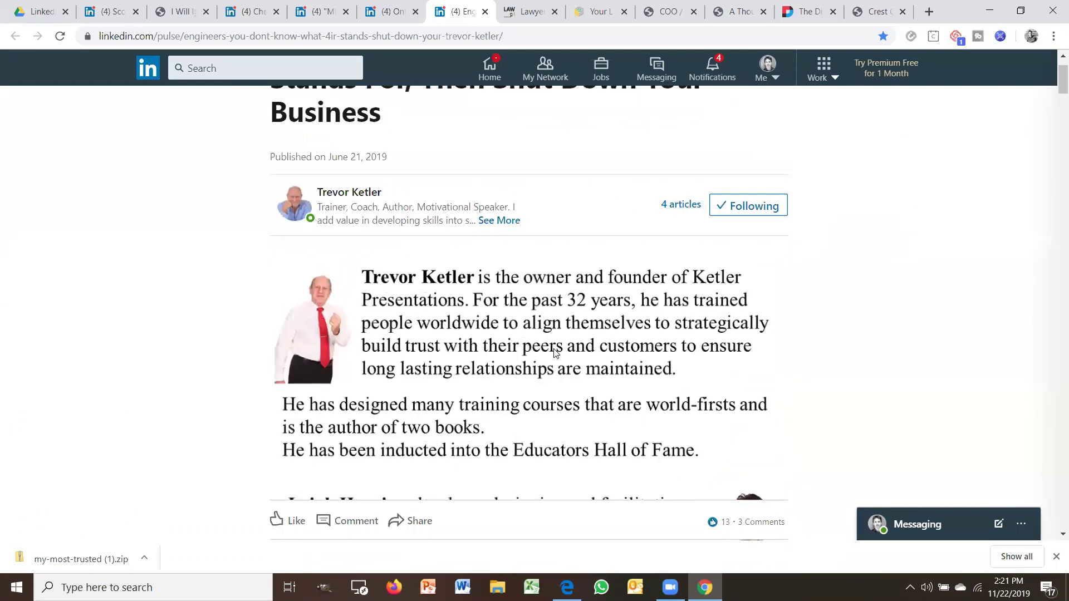
Revisit the online retailers article and the MEXIT medical specialists article, viewing the MEXIT headline and opening paragraph
left_click(384, 11)
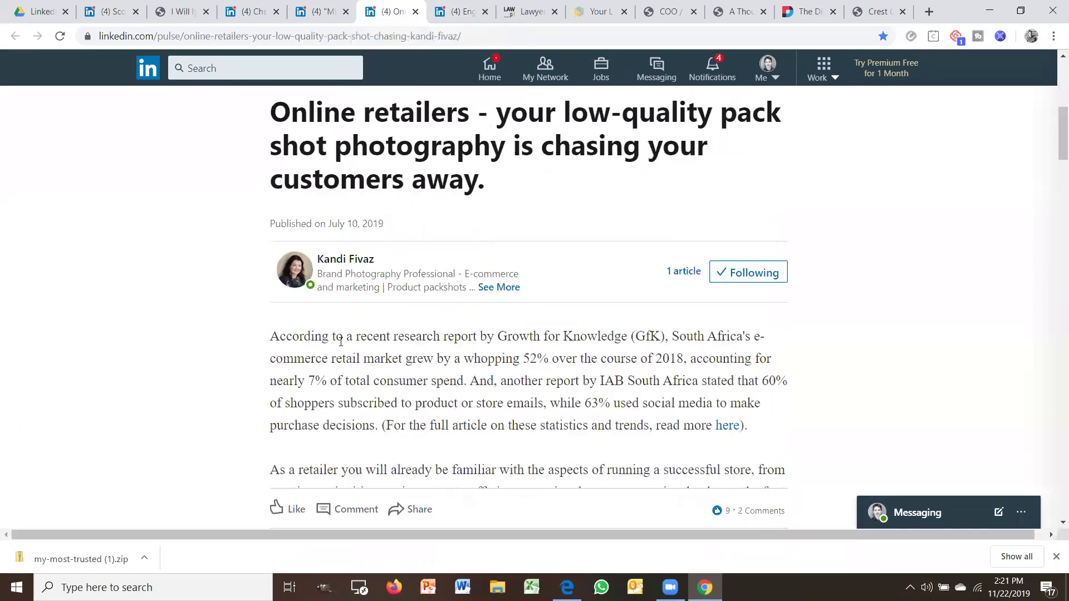
left_click(315, 12)
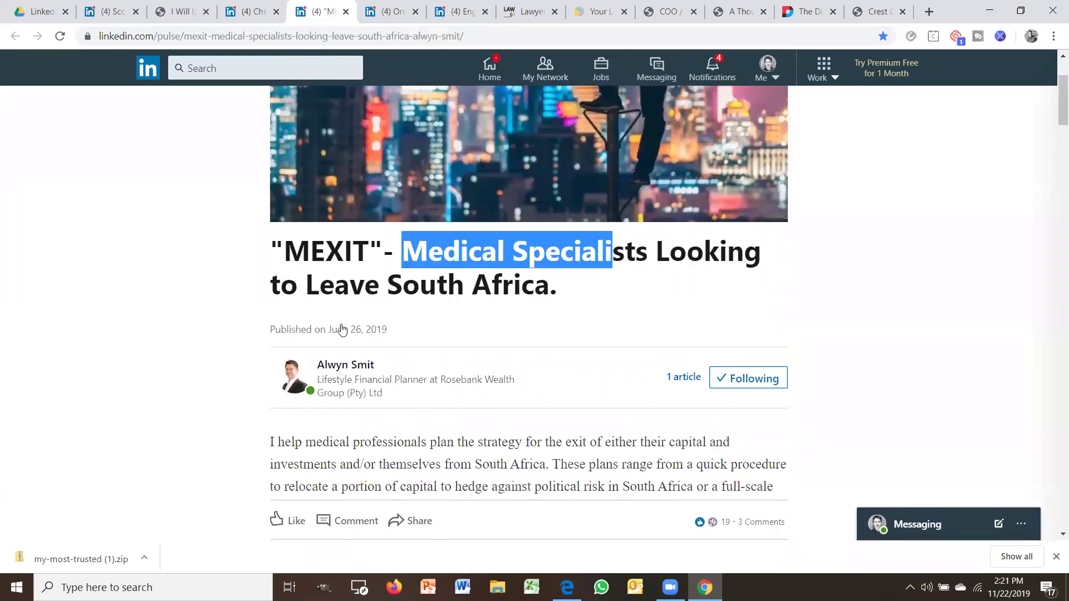
scroll(342, 329, "down", 1)
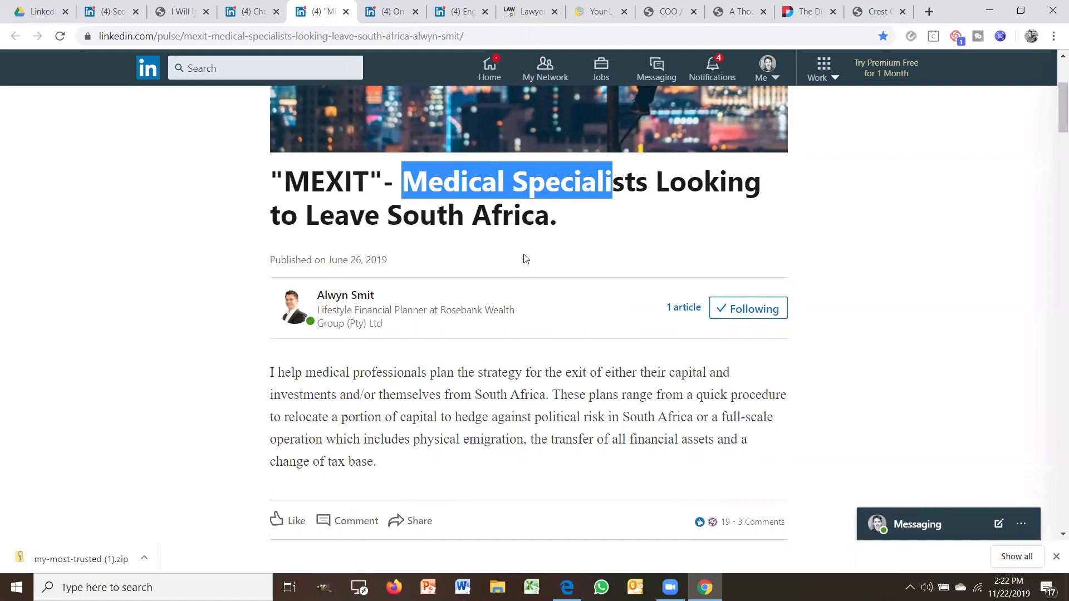
Go back to the services and pricing page and examine the Basic, Intermediate and Advanced packages under Main Services
left_click(248, 14)
left_click(192, 12)
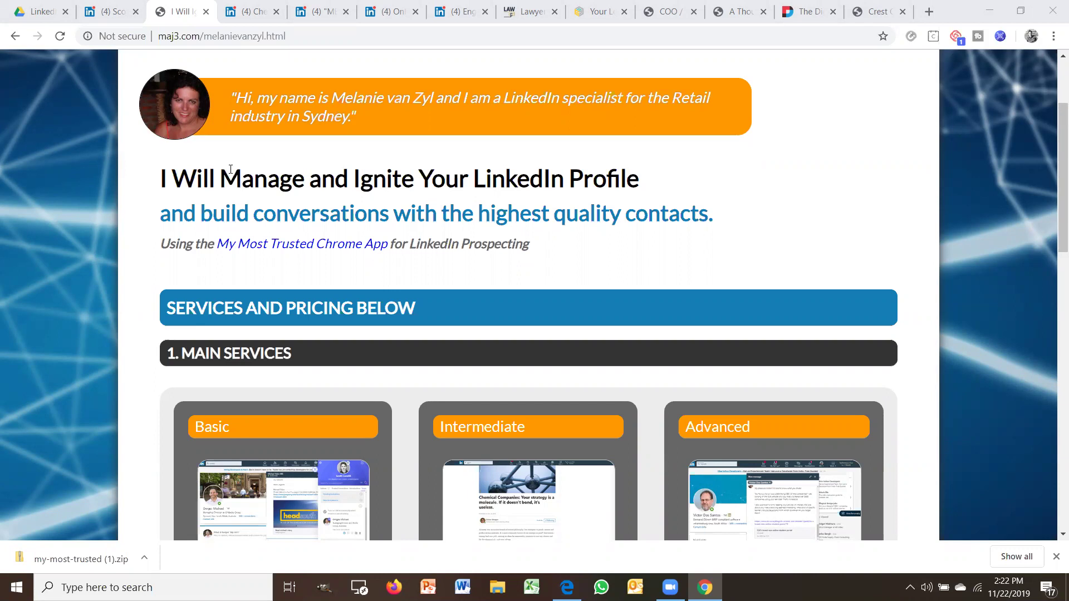
scroll(232, 179, "down", 1)
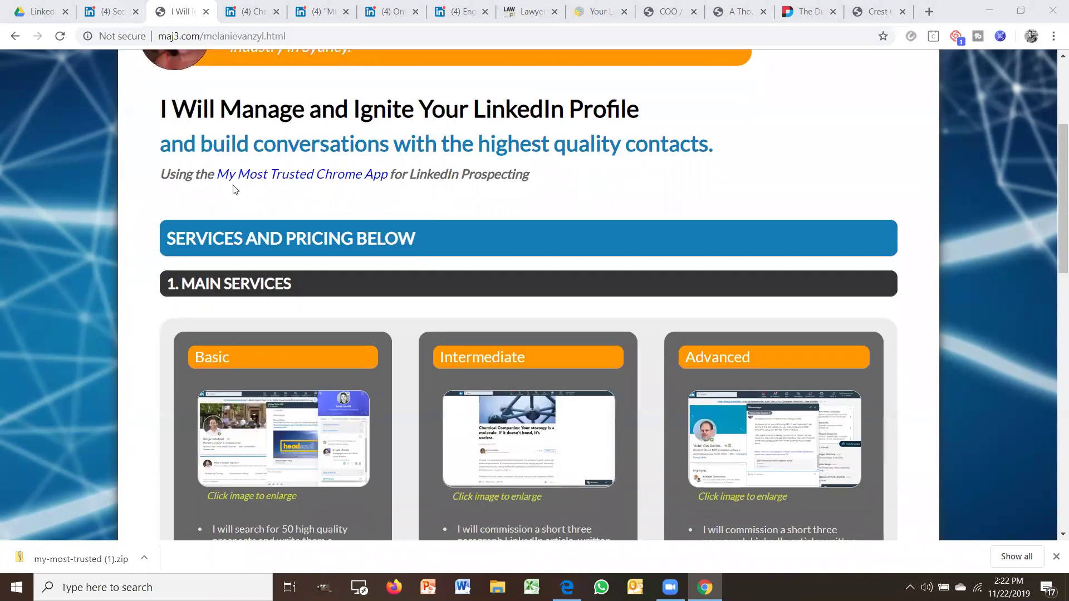
scroll(342, 311, "down", 1)
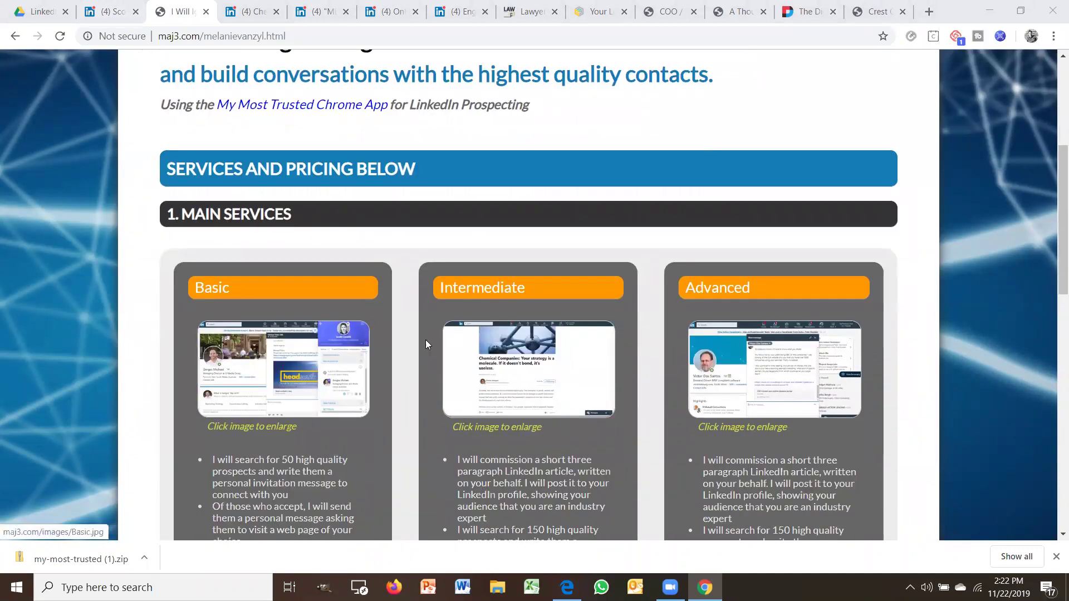
scroll(440, 342, "down", 2)
scroll(448, 343, "down", 1)
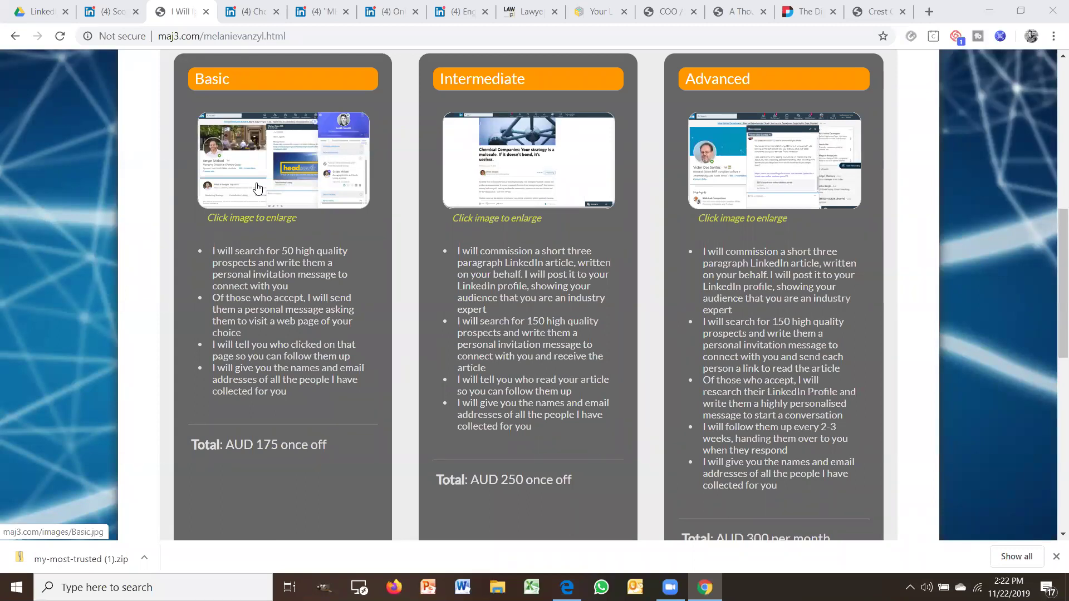
Enlarge the Basic package's example image, close it and return to the Main Services packages
left_click(257, 189)
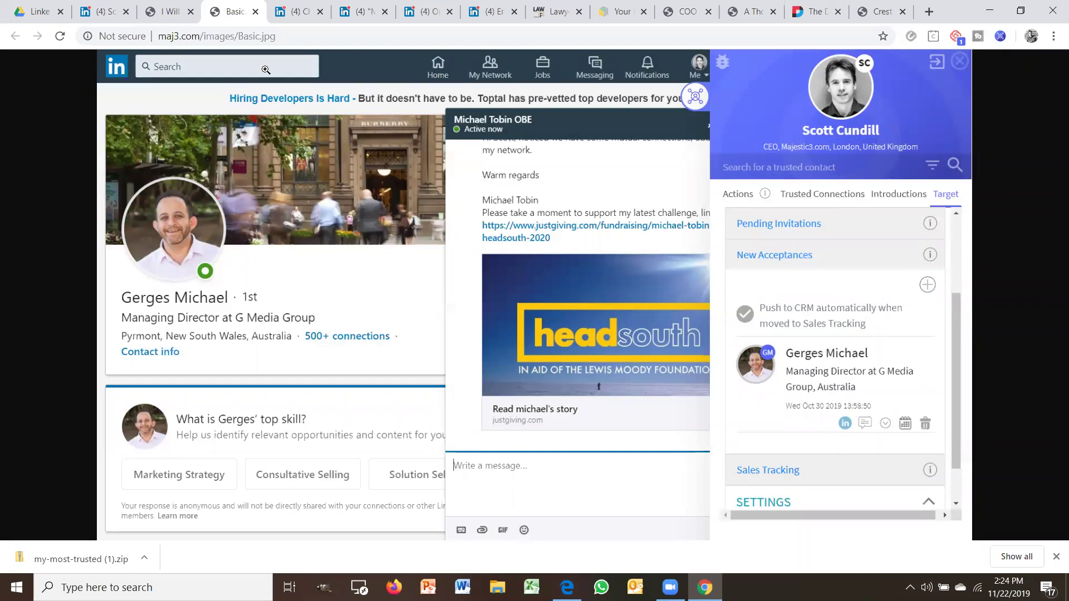
left_click(256, 12)
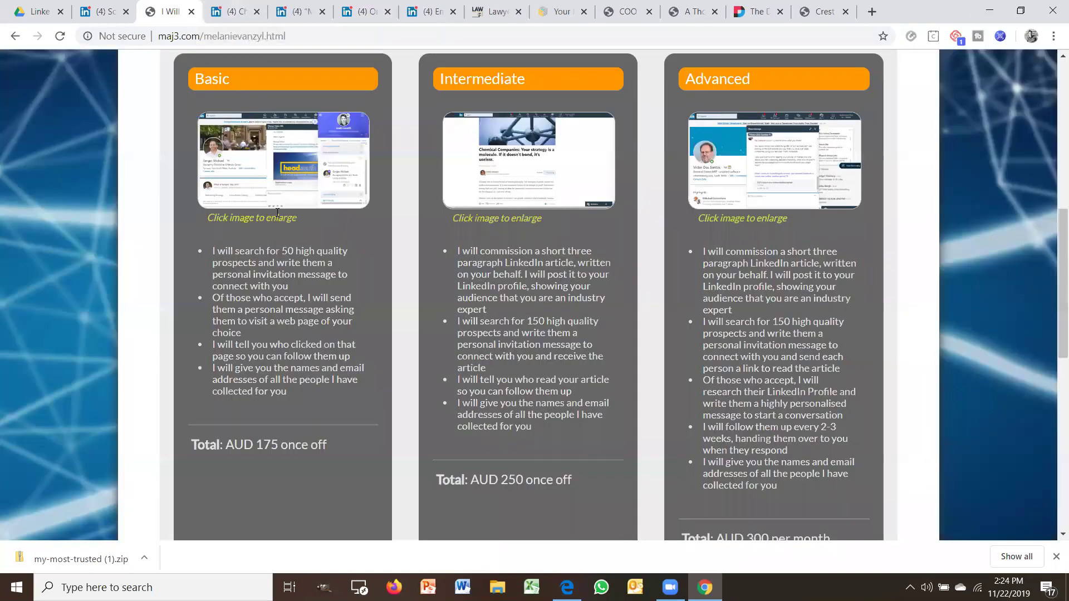
scroll(231, 216, "up", 1)
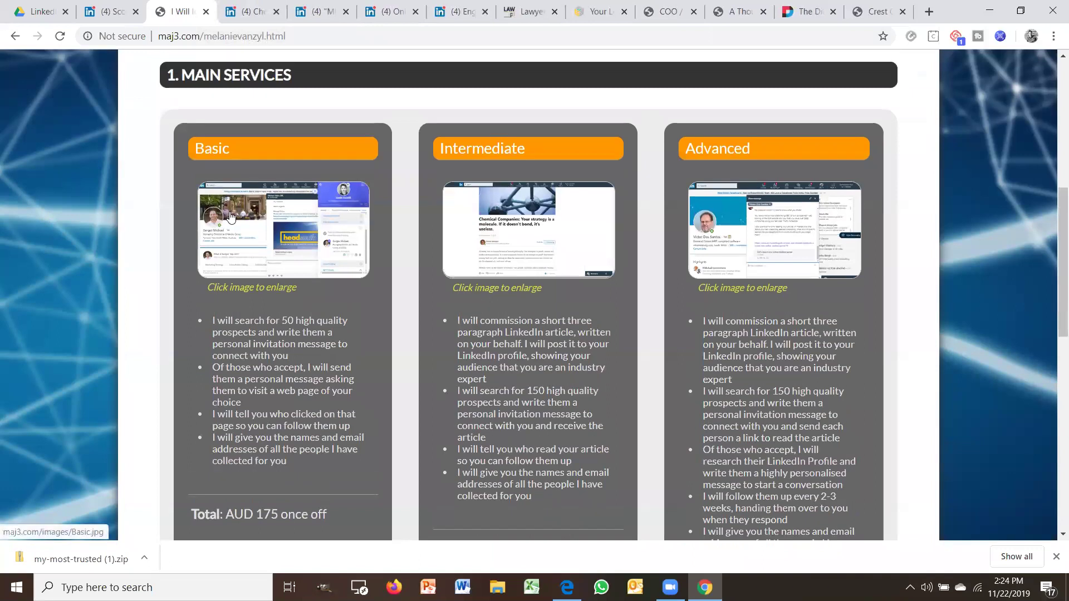
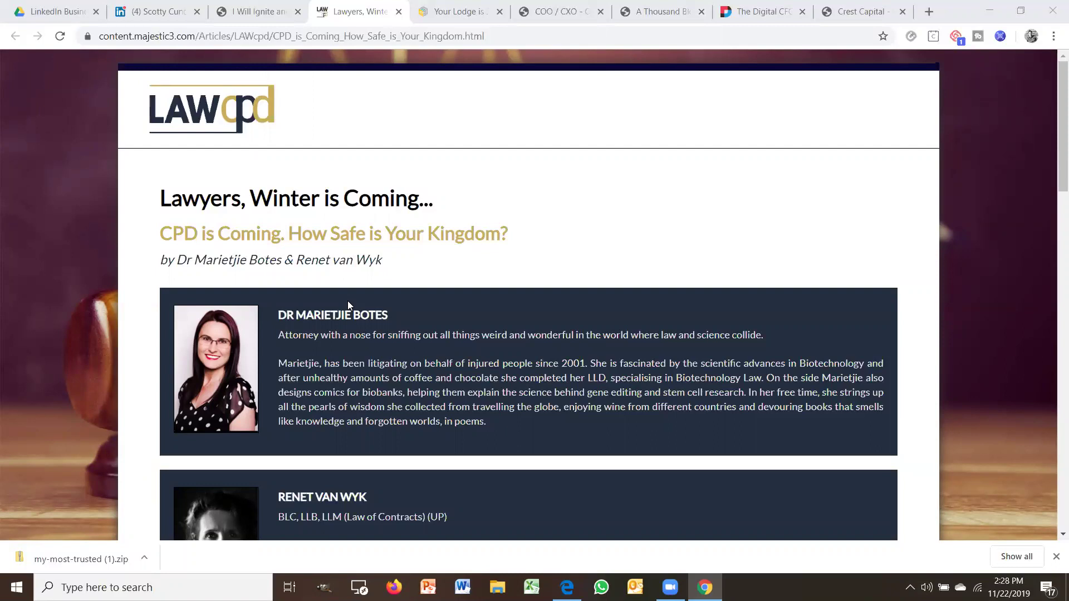
Look through the LAWcpd article "Lawyers, Winter is Coming..." and highlight "Lawyers" in its headline
scroll(347, 301, "down", 10)
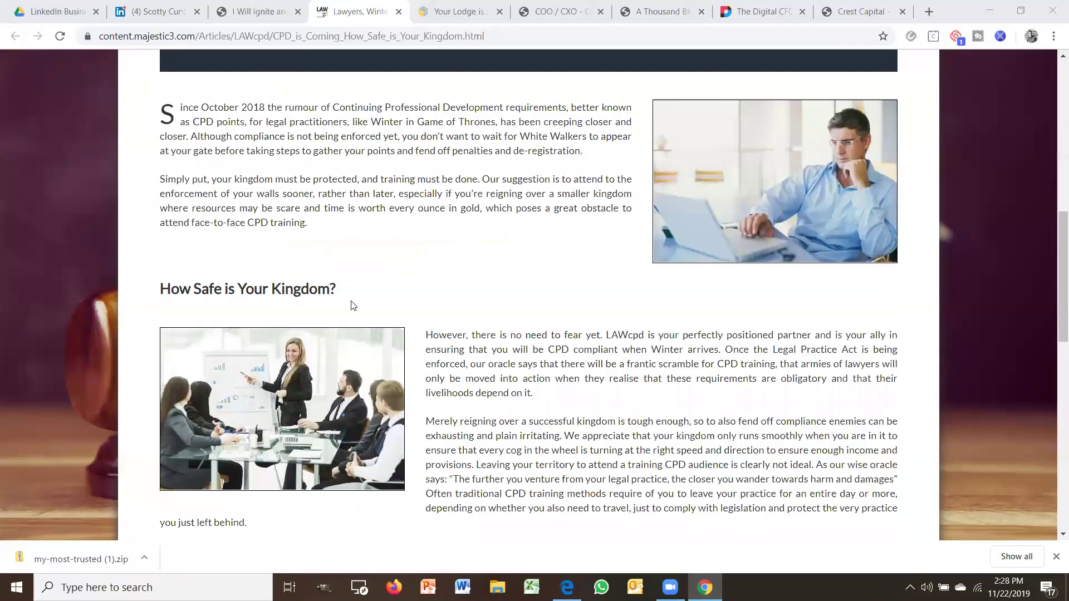
scroll(349, 300, "up", 10)
scroll(349, 300, "down", 10)
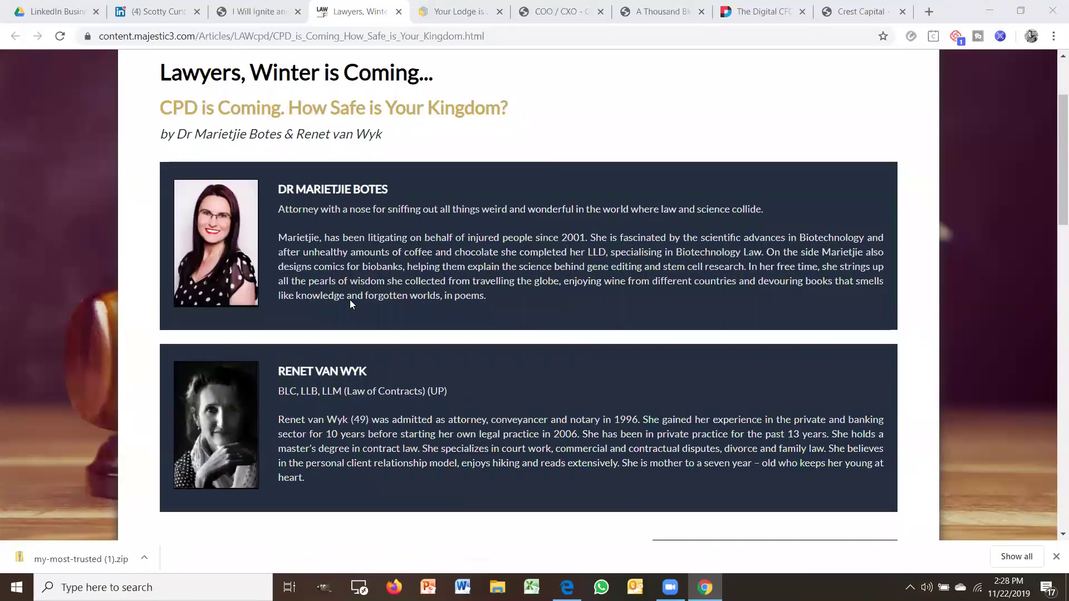
scroll(262, 160, "up", 7)
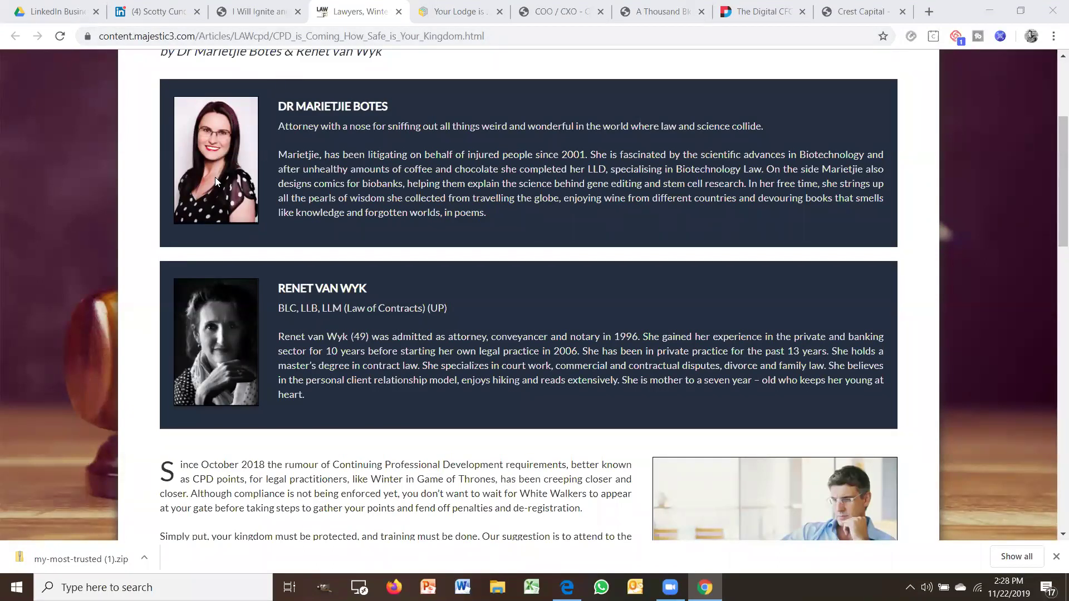
scroll(469, 325, "down", 15)
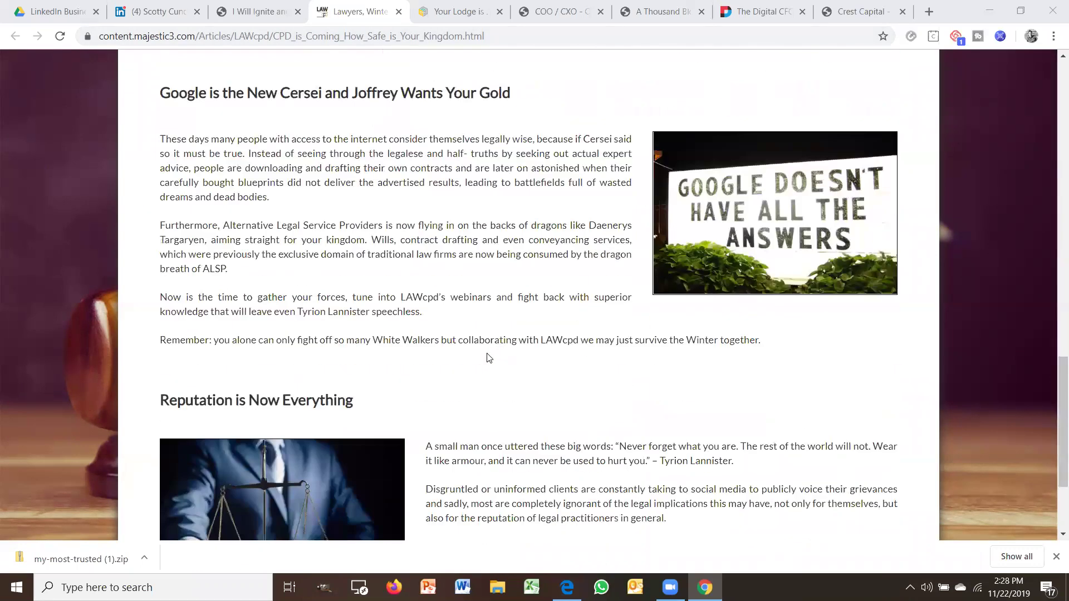
scroll(488, 354, "up", 20)
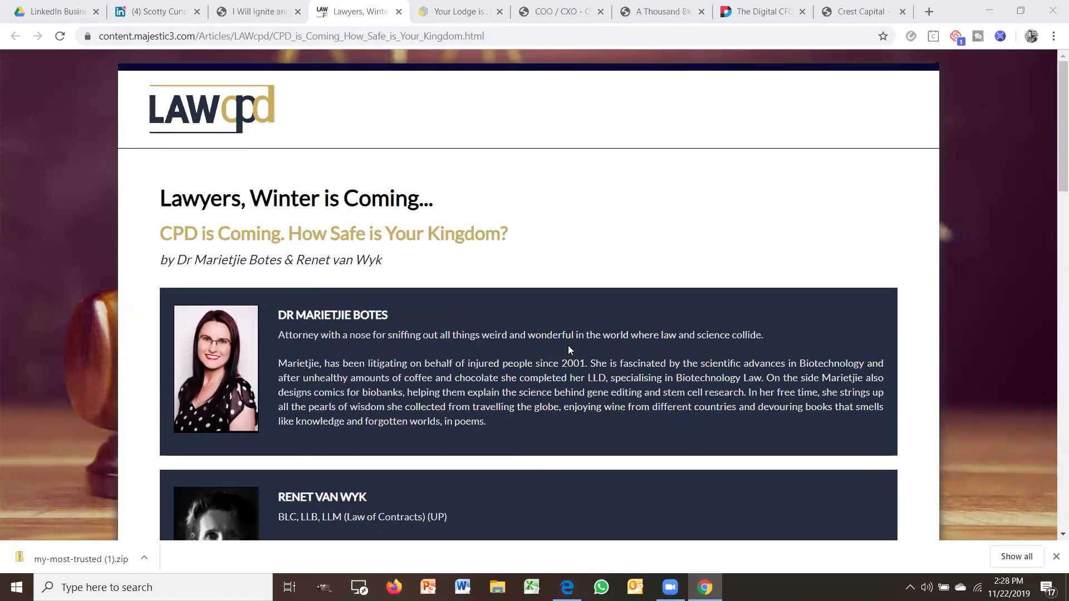
double_click(187, 202)
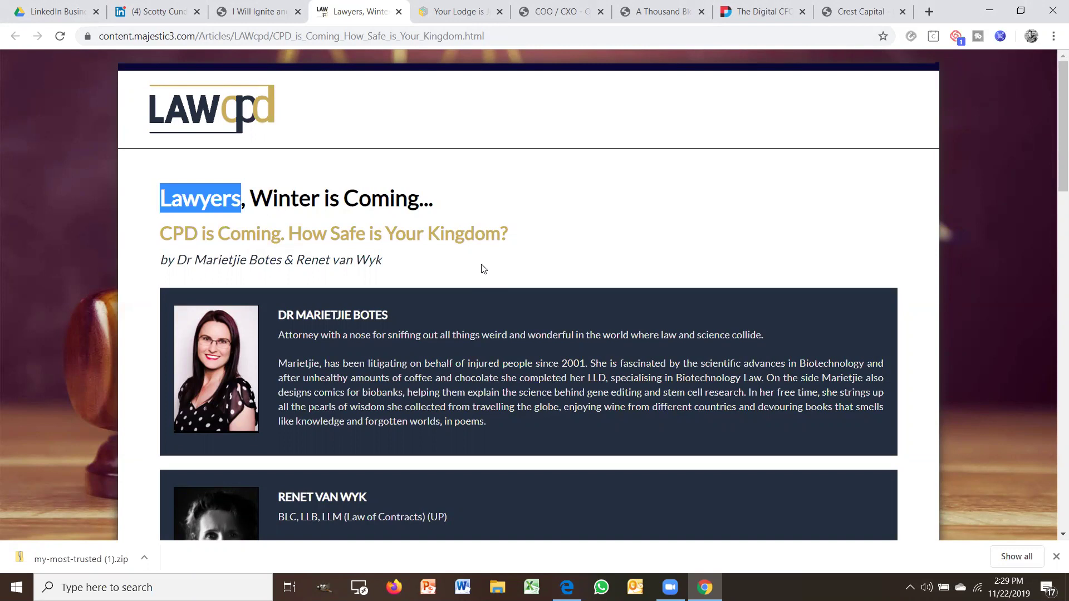
Open the 3D Tours article "Your Lodge is Just Like All the Others (Yawn!)", skim its sections and return to the headline
left_click(464, 10)
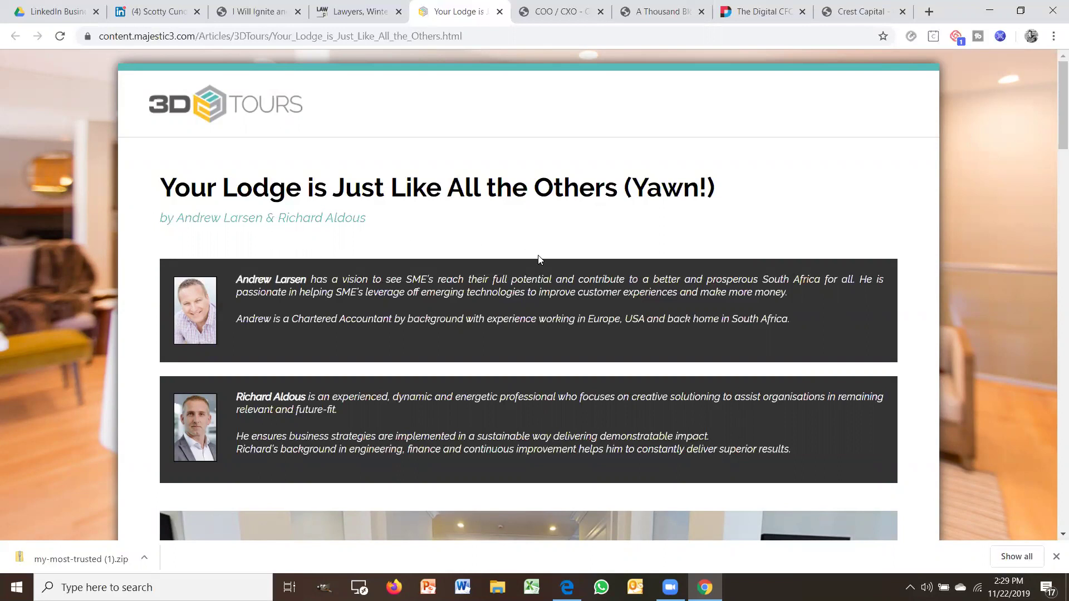
scroll(539, 294, "down", 12)
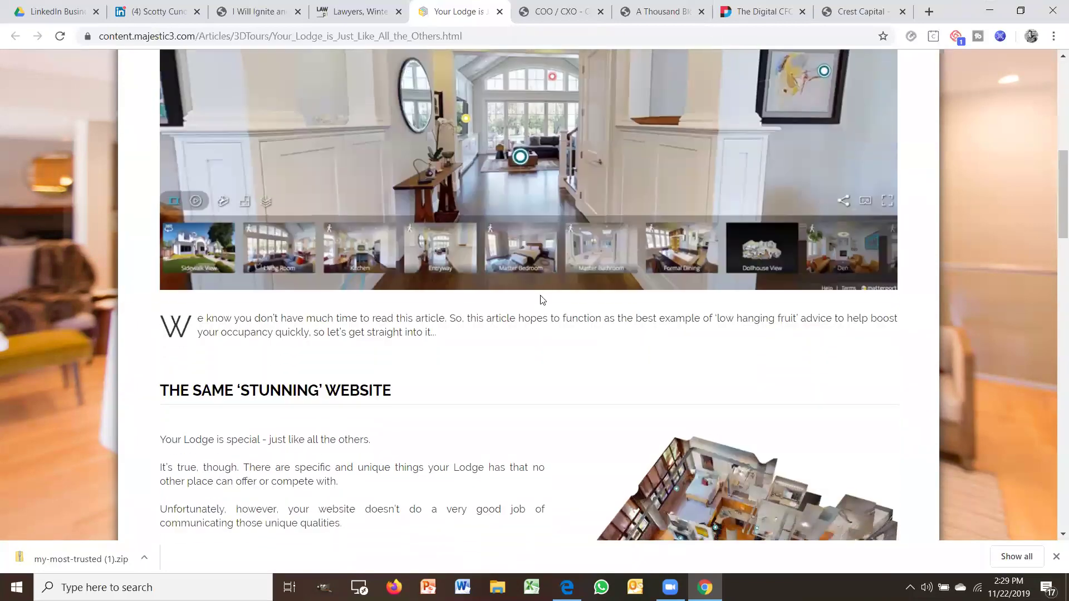
scroll(541, 300, "down", 20)
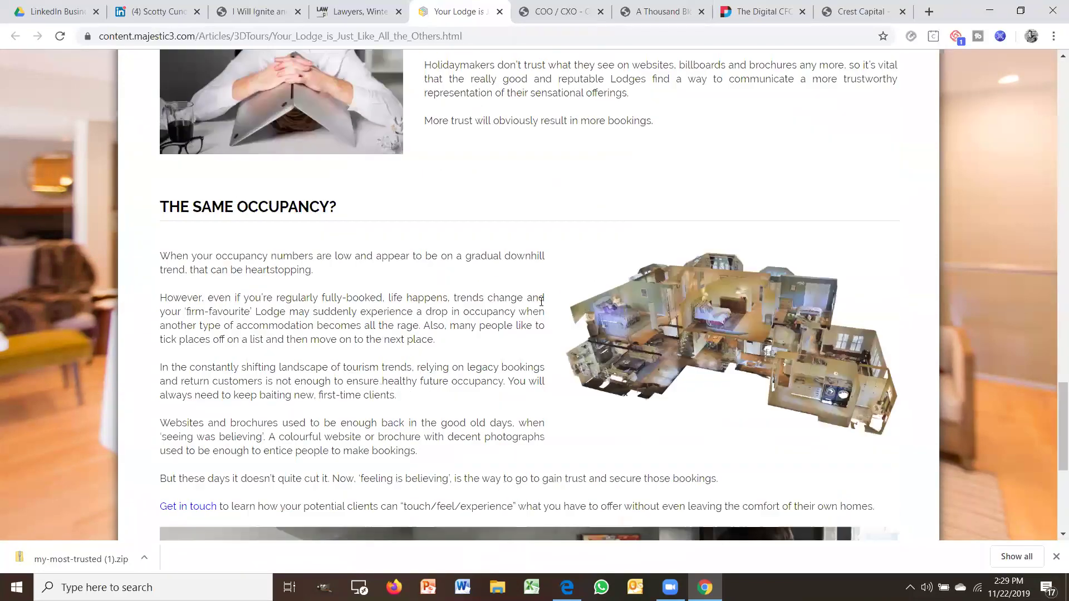
scroll(542, 302, "up", 20)
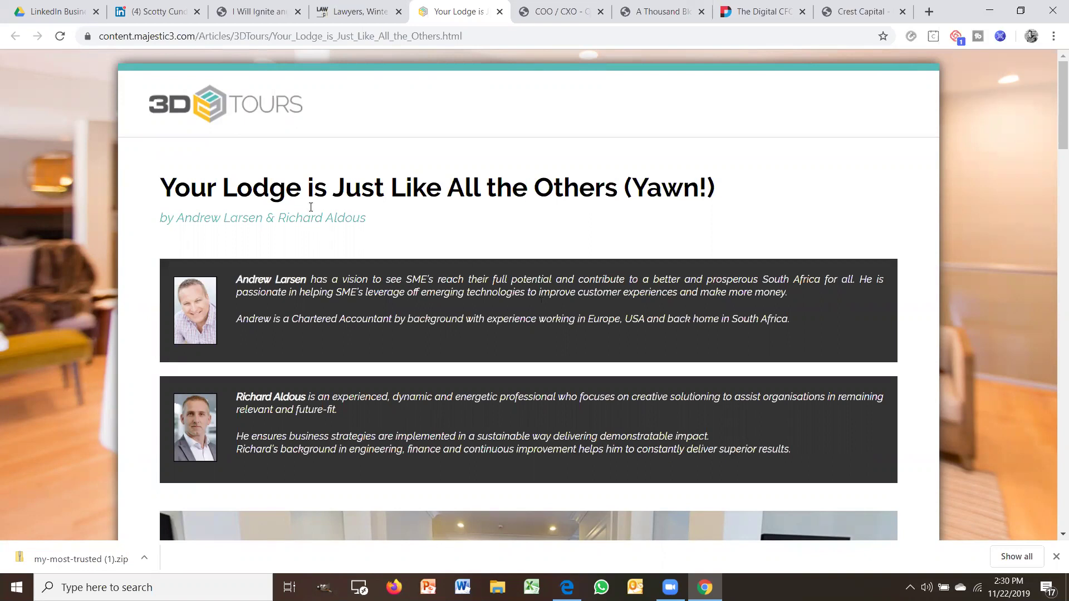
Return to the LinkedIn profile page and briefly expand and collapse the Handover Message setting among the message options
left_click(158, 11)
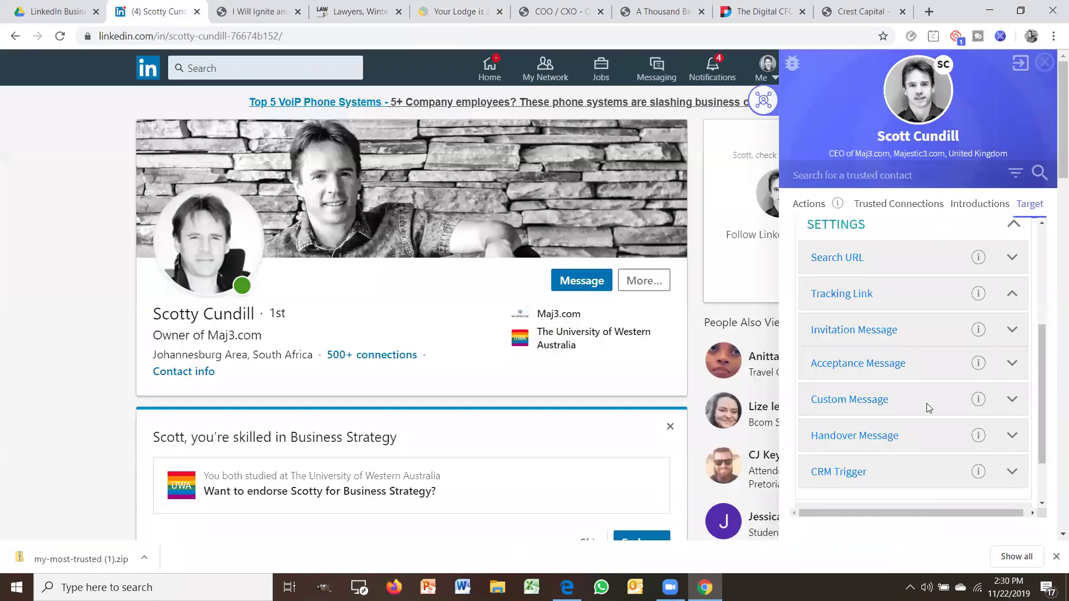
scroll(926, 403, "down", 1)
left_click(854, 364)
left_click(855, 365)
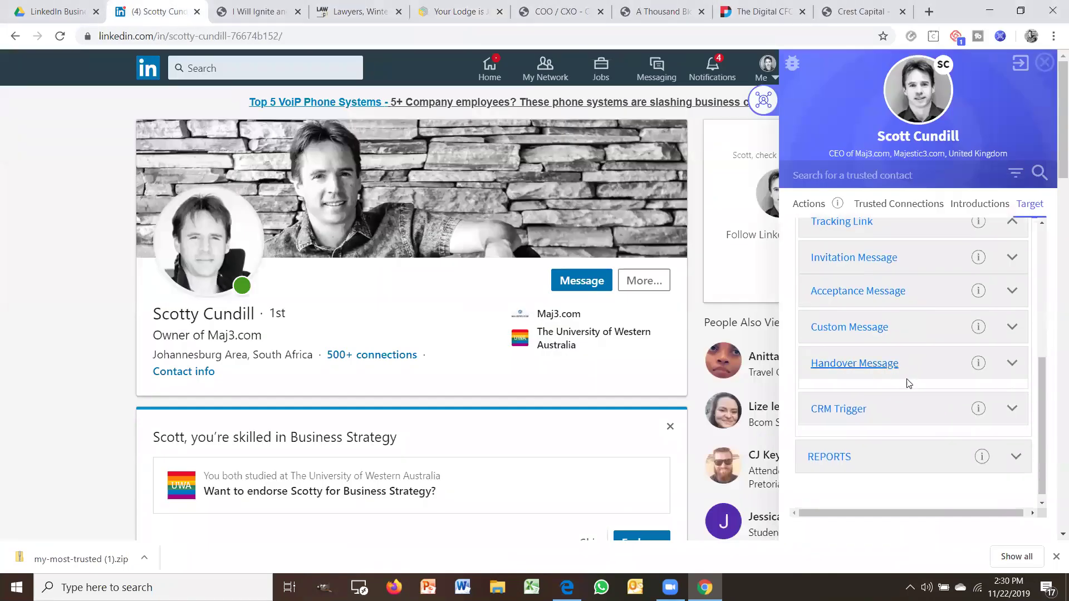
scroll(941, 400, "up", 2)
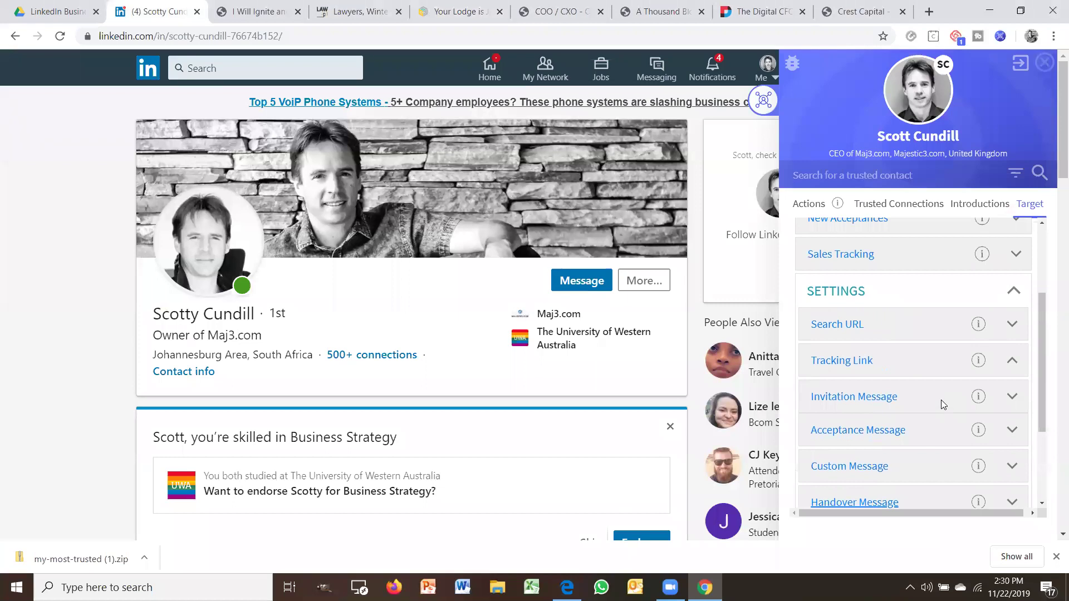
Expand the Sales Tracking list, bring up the message choices for its first contact and pick Handover Message
scroll(941, 400, "up", 2)
left_click(941, 398)
scroll(980, 423, "down", 2)
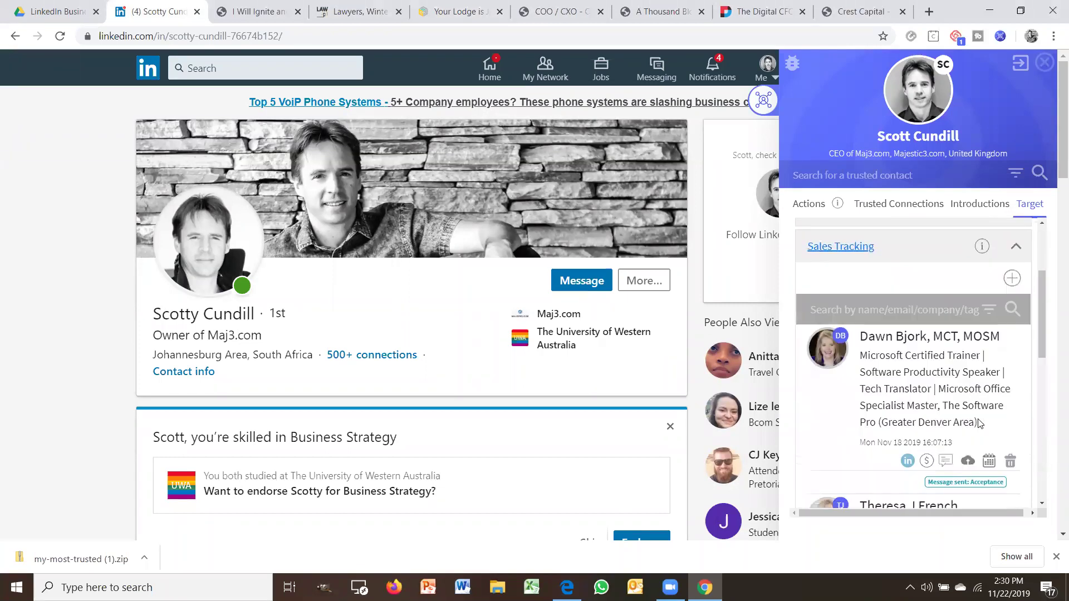
scroll(980, 423, "down", 2)
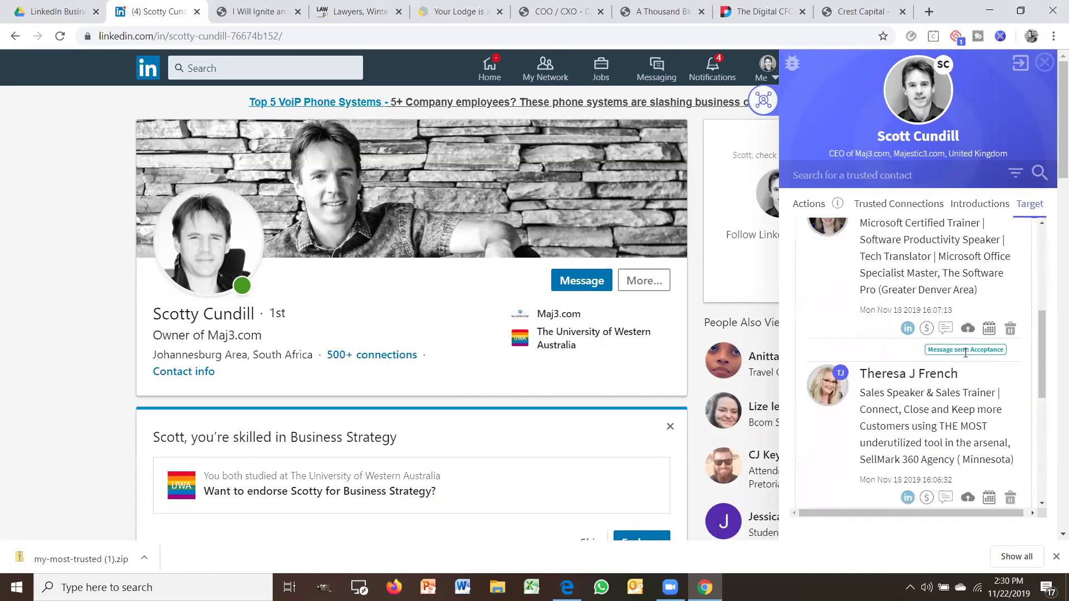
left_click(947, 332)
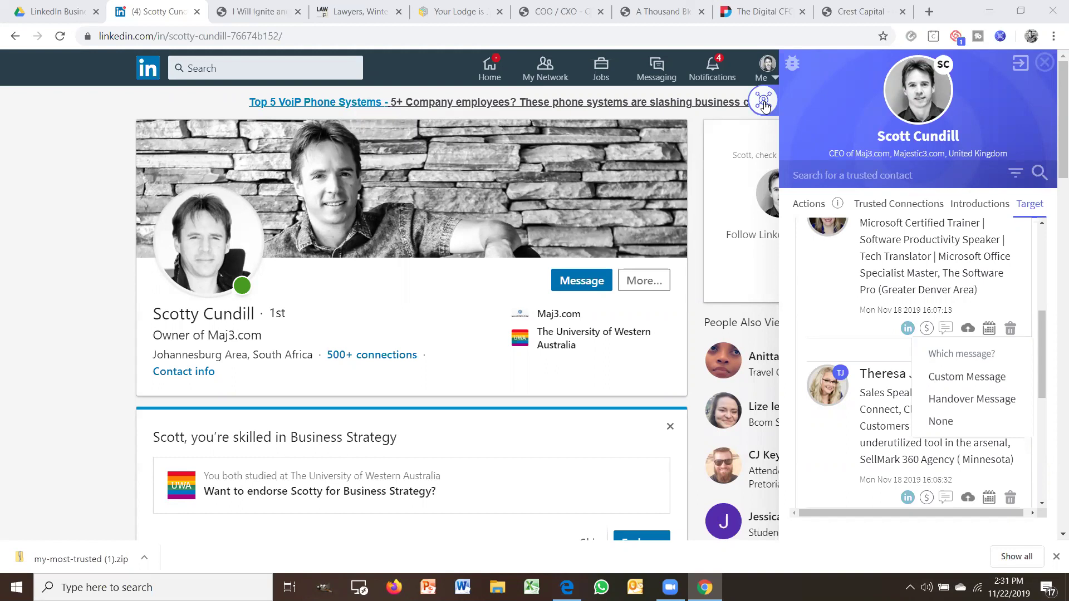
left_click(976, 398)
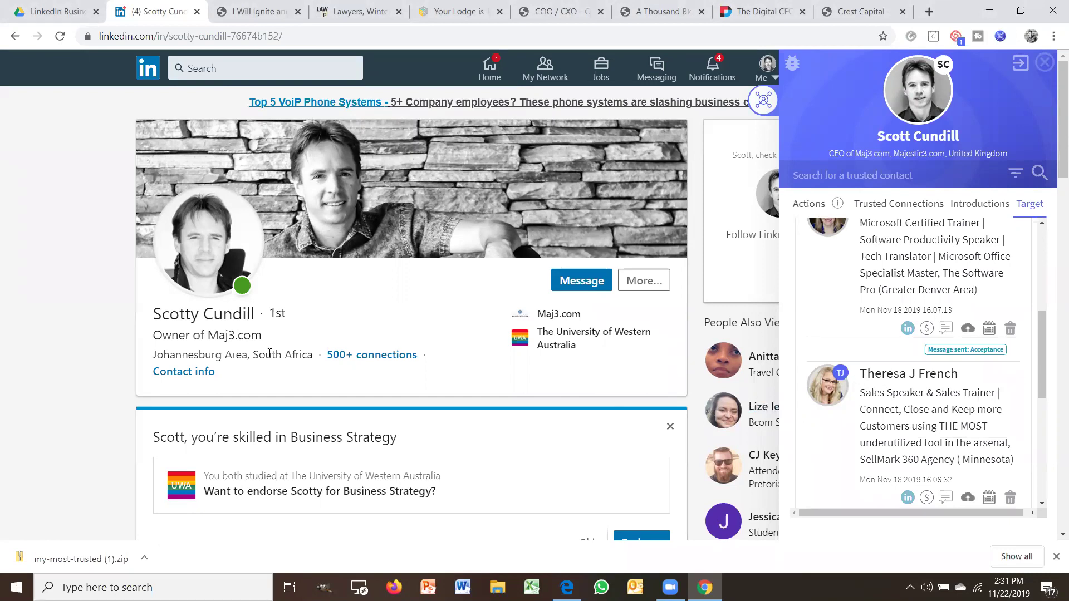
Check the LinkedIn profile's contact info, close it and browse the tracked contacts in the Target list
left_click(187, 376)
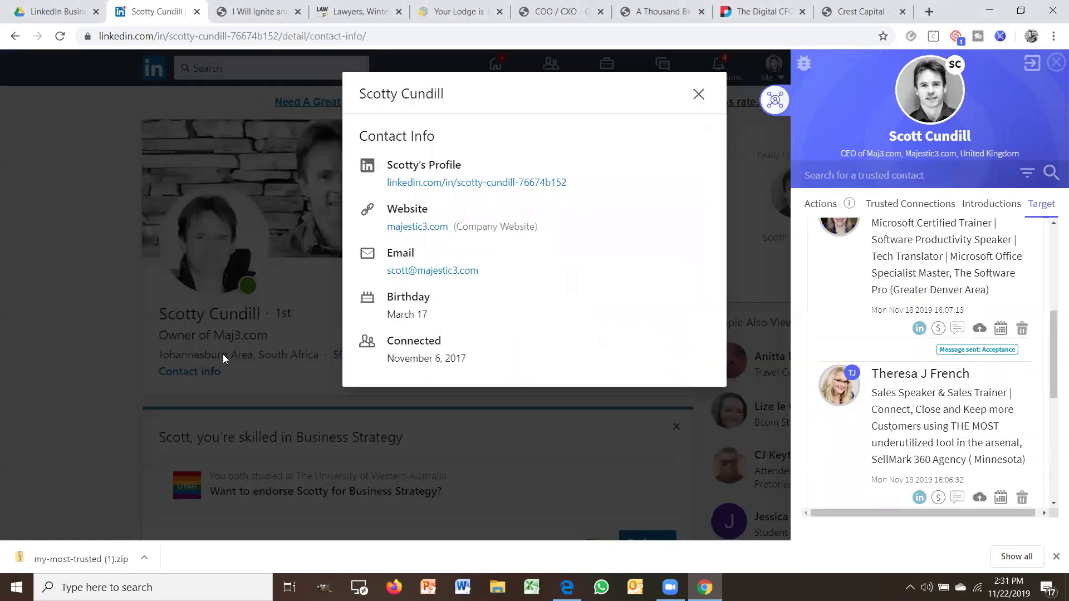
left_click(698, 95)
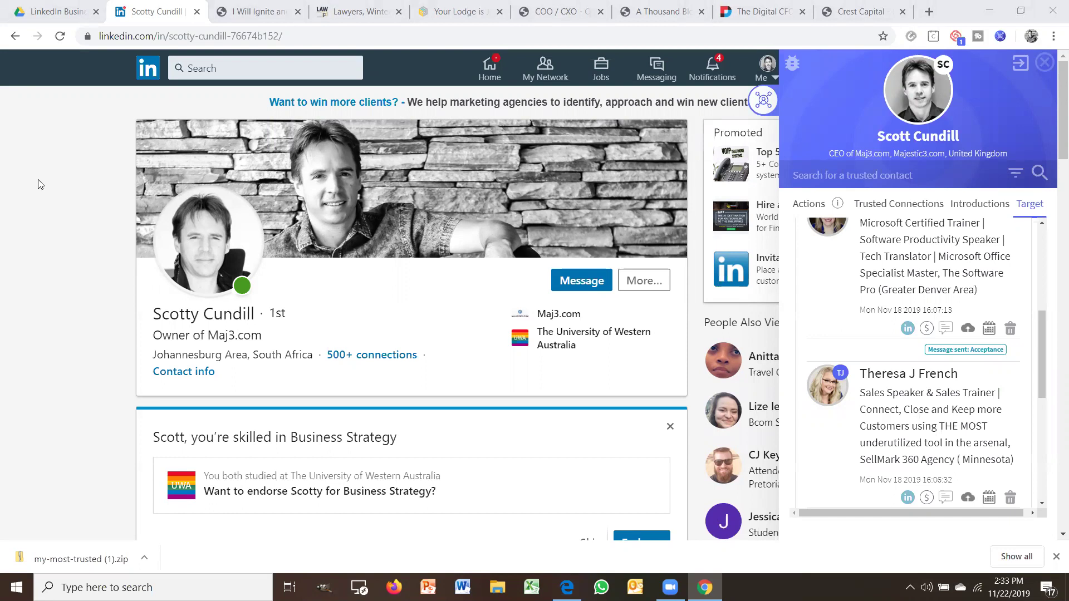
scroll(936, 323, "up", 5)
scroll(937, 323, "down", 3)
scroll(938, 323, "down", 4)
scroll(939, 304, "up", 3)
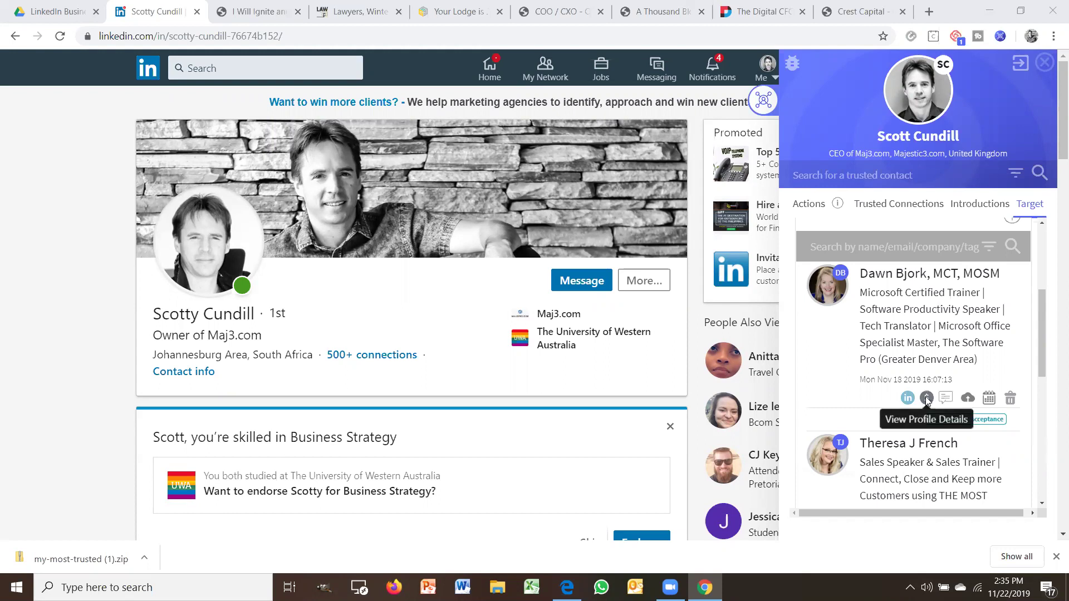
Revisit the service packages page, clear the highlight in the LAWcpd headline and return to the 3D Tours article
left_click(280, 9)
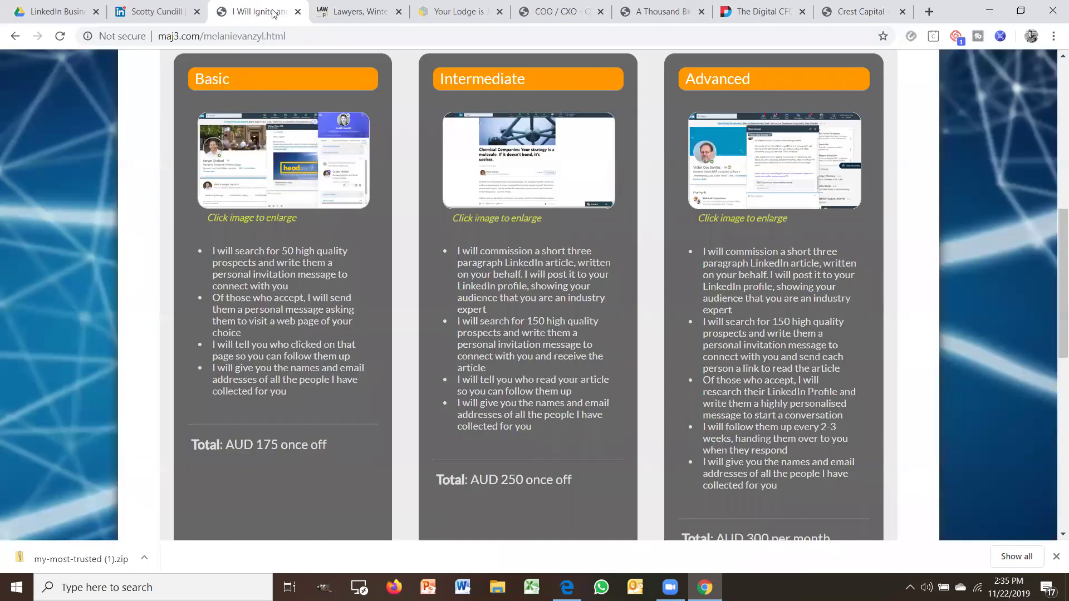
left_click(344, 7)
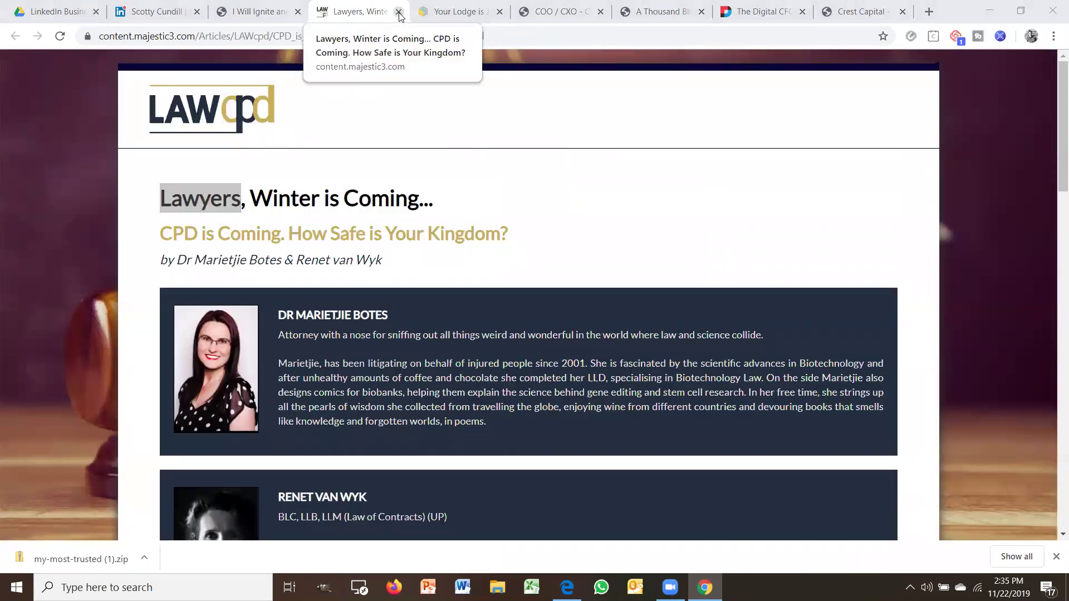
left_click(320, 217)
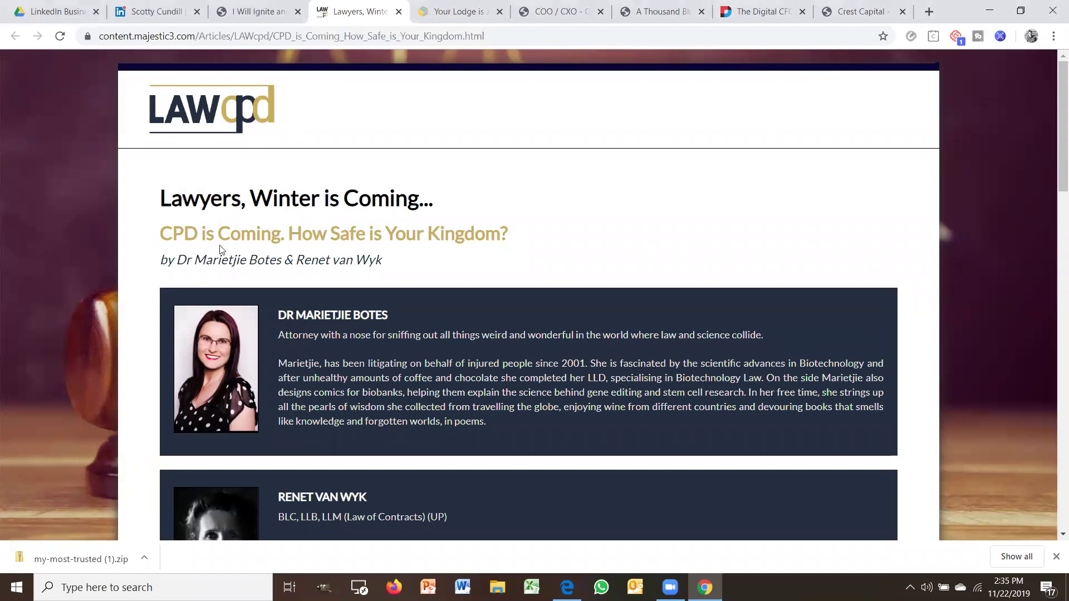
left_click(454, 11)
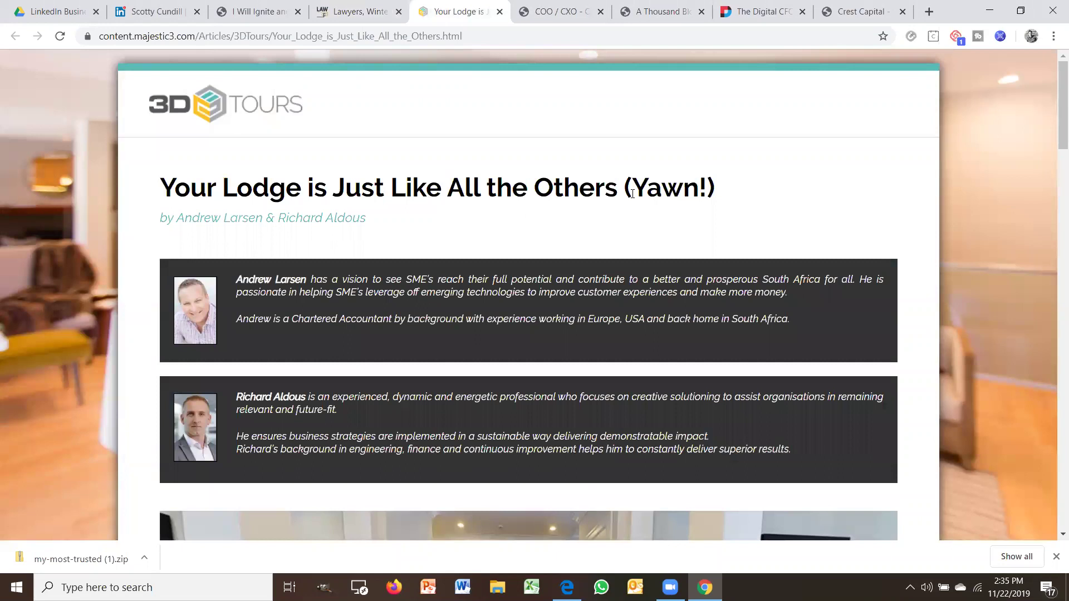
Open the MRM Support article, highlight "COO / CXO" in its headline and skim its content
left_click(547, 8)
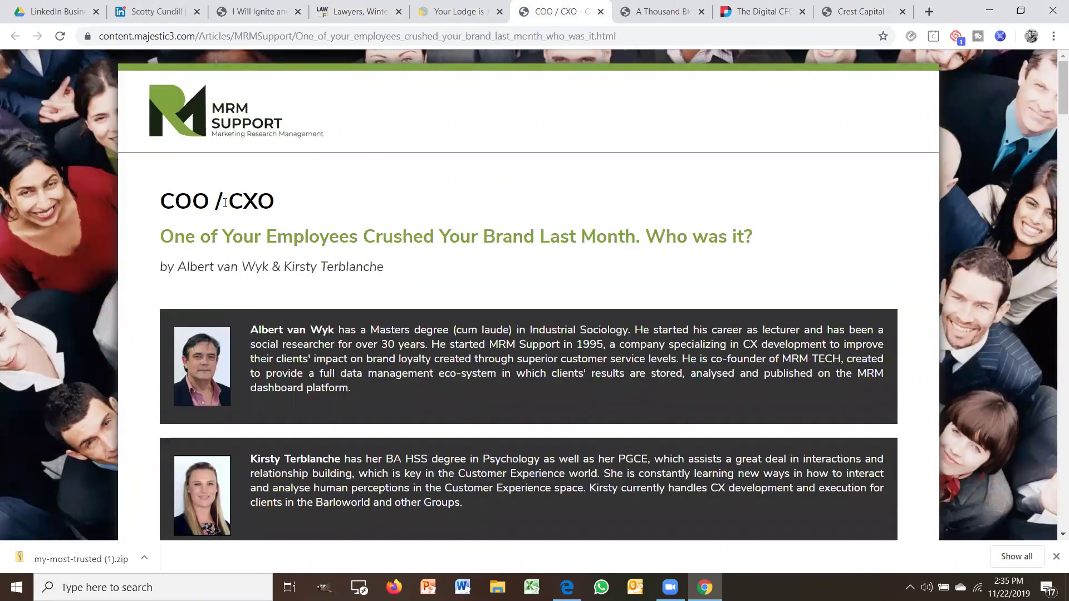
triple_click(284, 205)
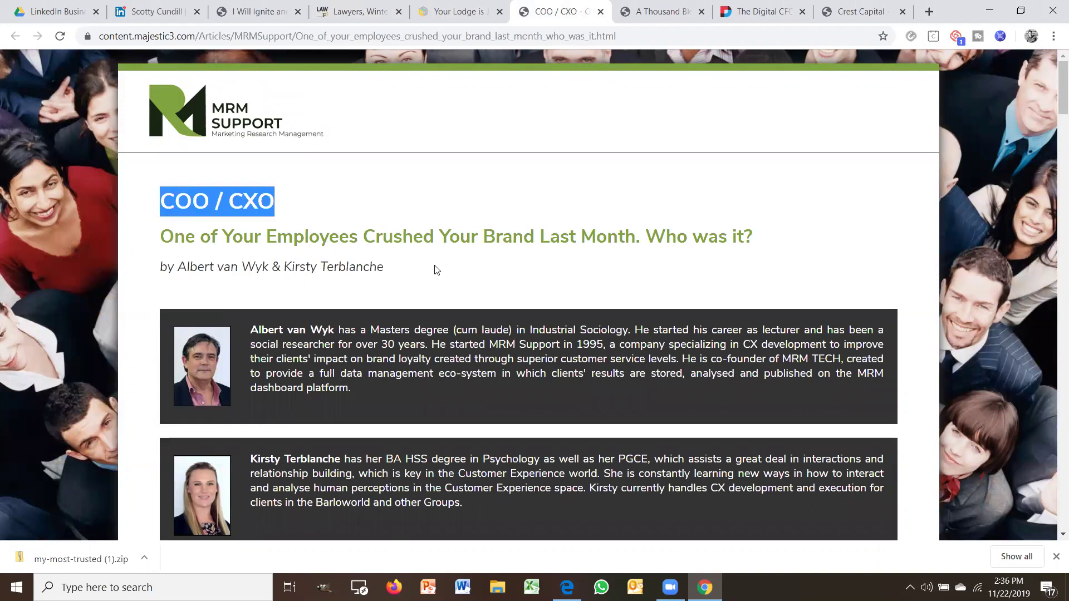
left_click(175, 235)
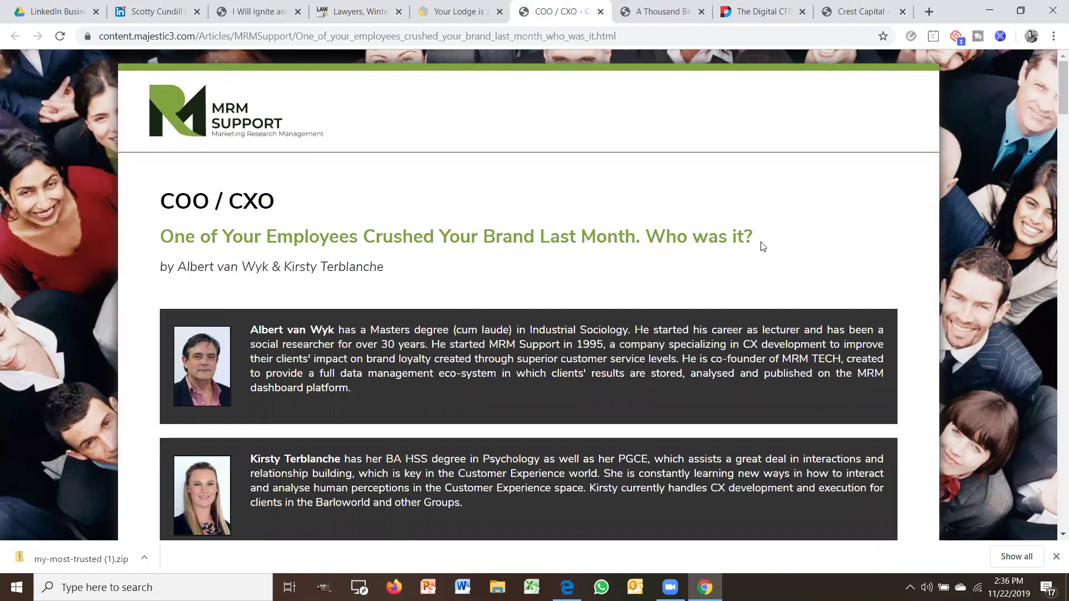
scroll(794, 233, "down", 15)
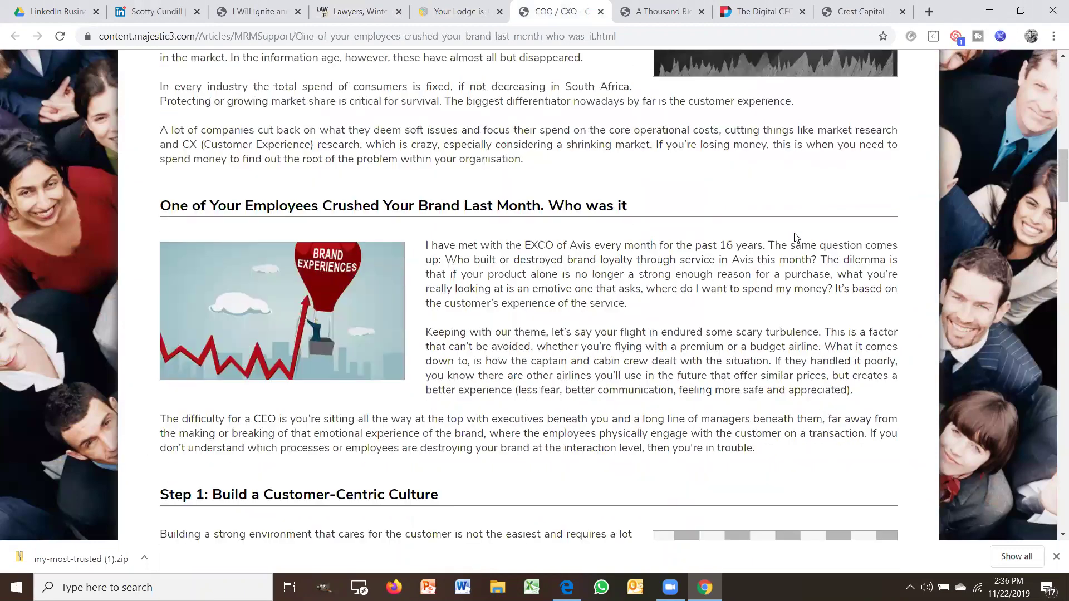
scroll(794, 233, "up", 15)
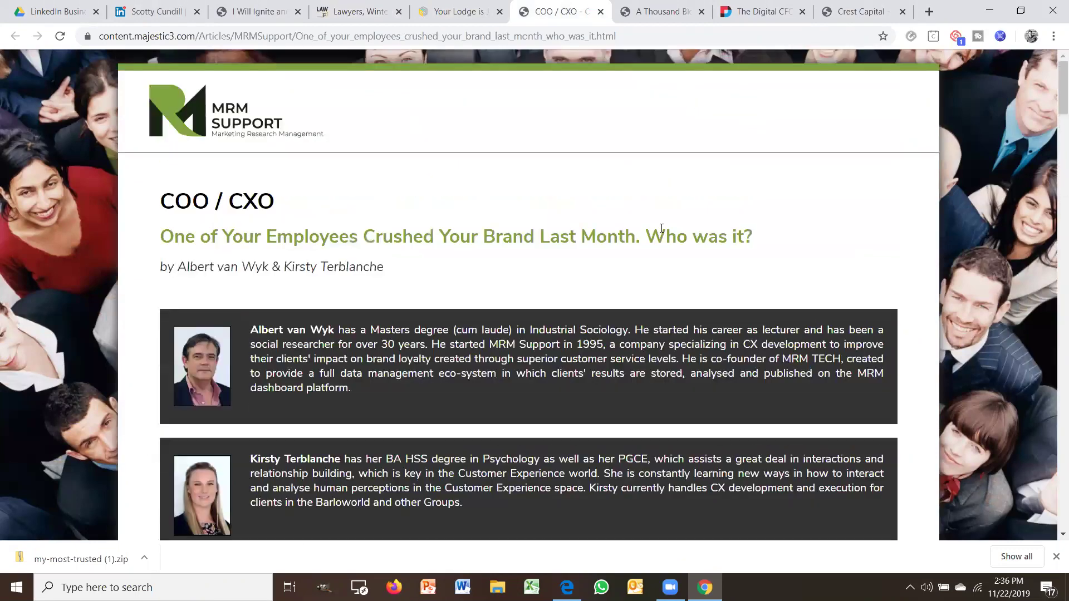
Open the LaForma article and highlight "Interior Decorator's", "Bloody" and the whole two-line headline in turn
left_click(667, 15)
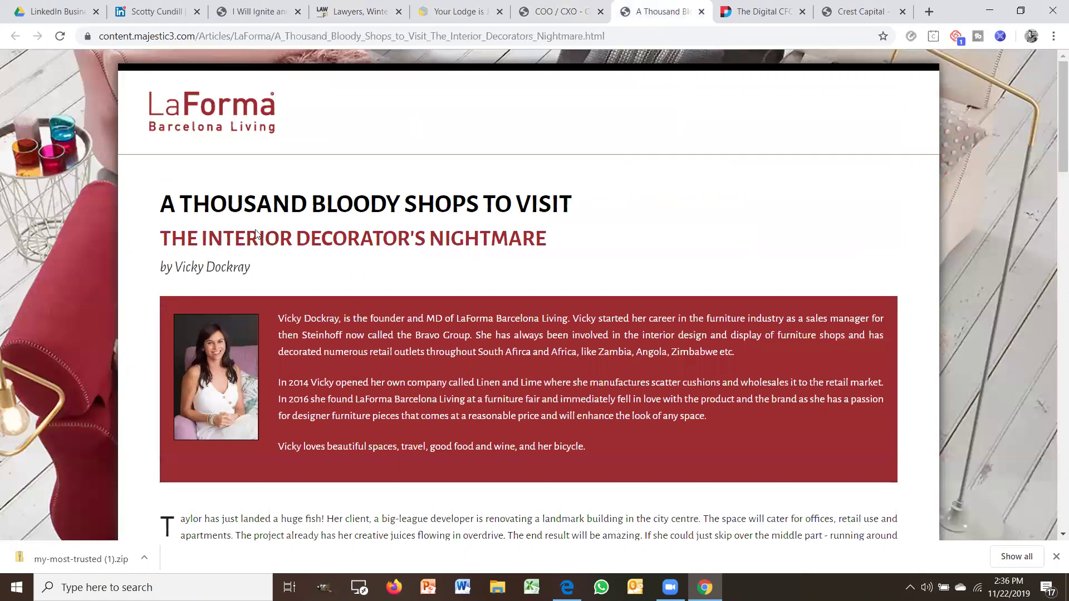
left_click_drag(201, 236, 426, 240)
left_click(576, 204)
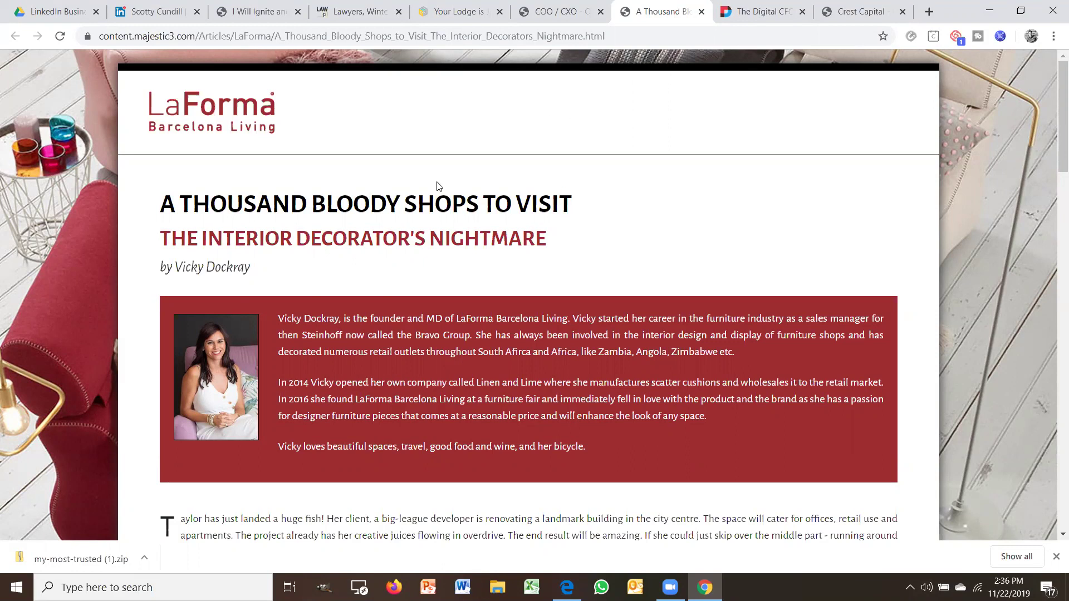
double_click(371, 199)
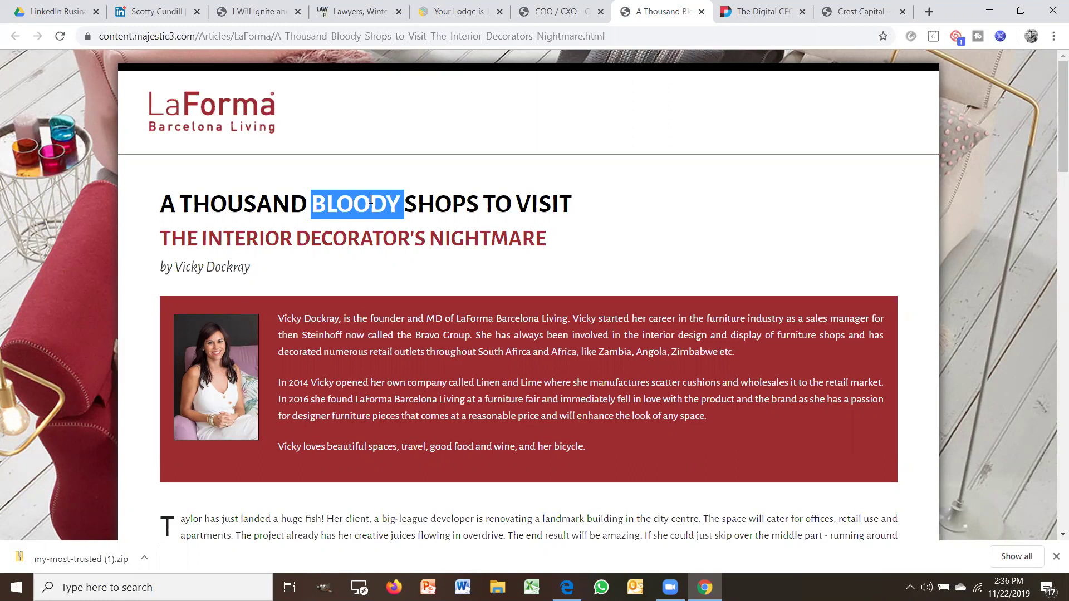
left_click(518, 194)
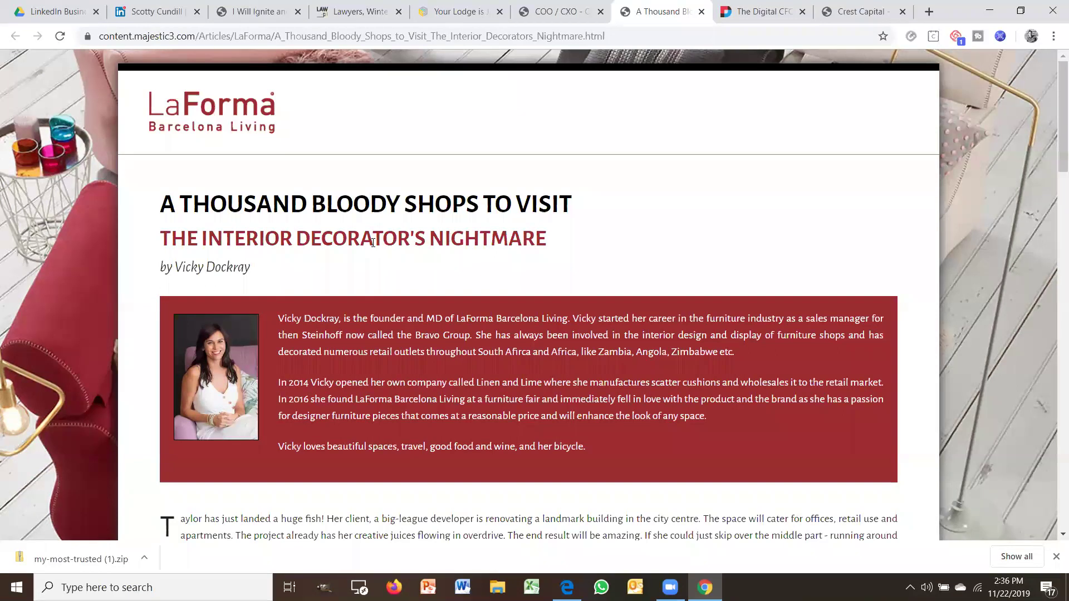
left_click_drag(547, 242, 160, 203)
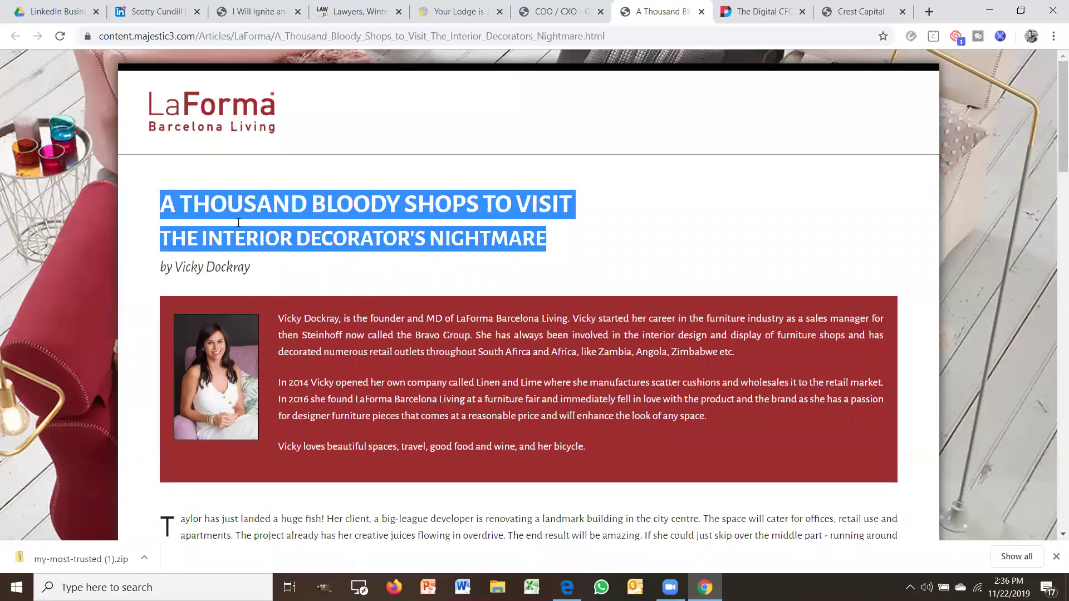
left_click(238, 223)
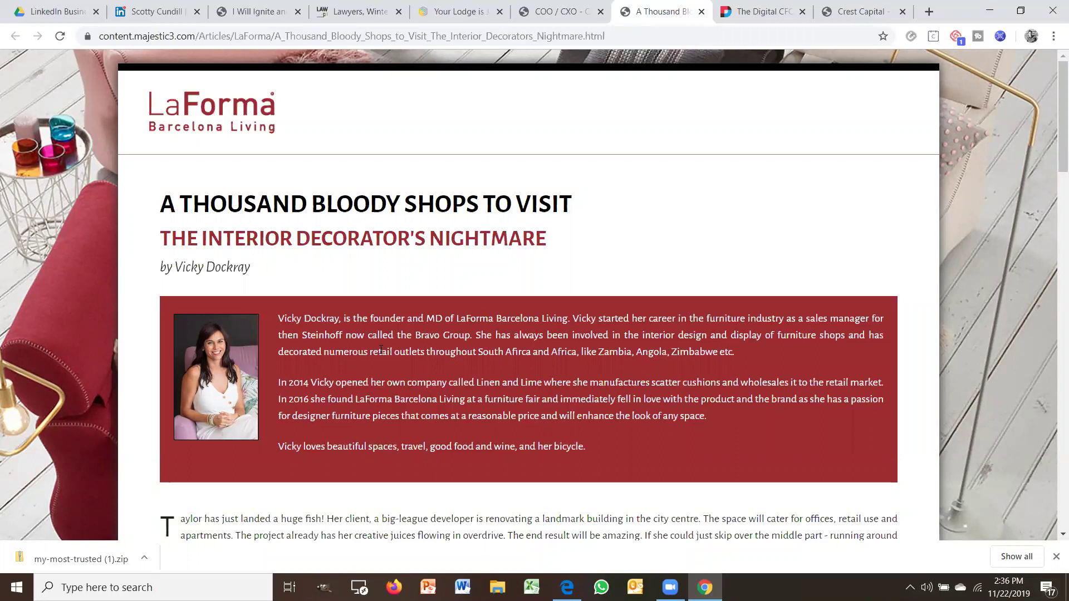
Skim the LaForma article's sections on the decorator's supplier problems twice, returning to the headline
scroll(334, 323, "down", 6)
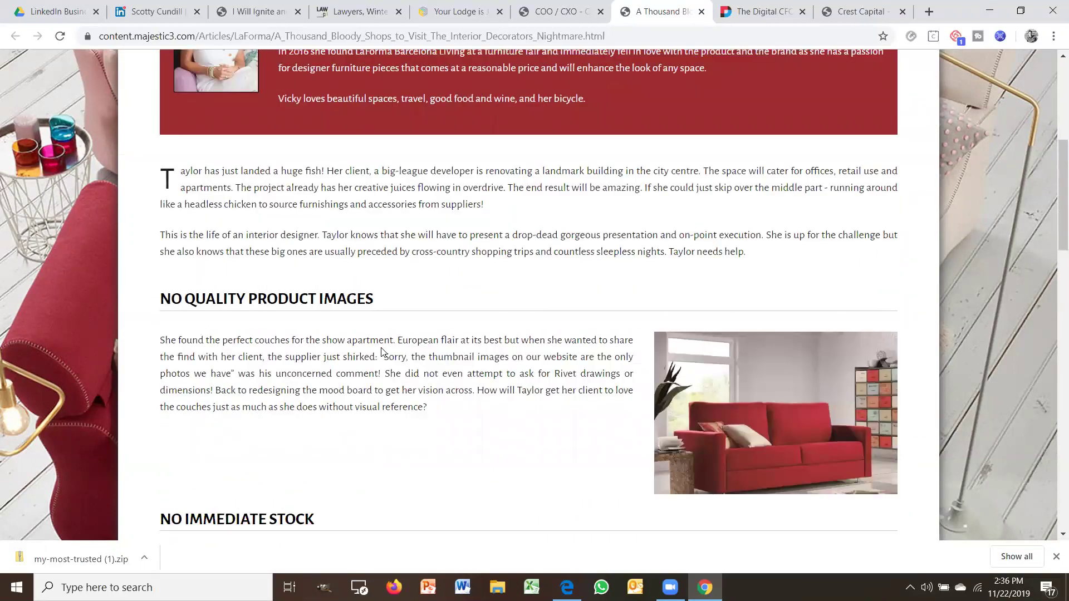
scroll(423, 351, "down", 7)
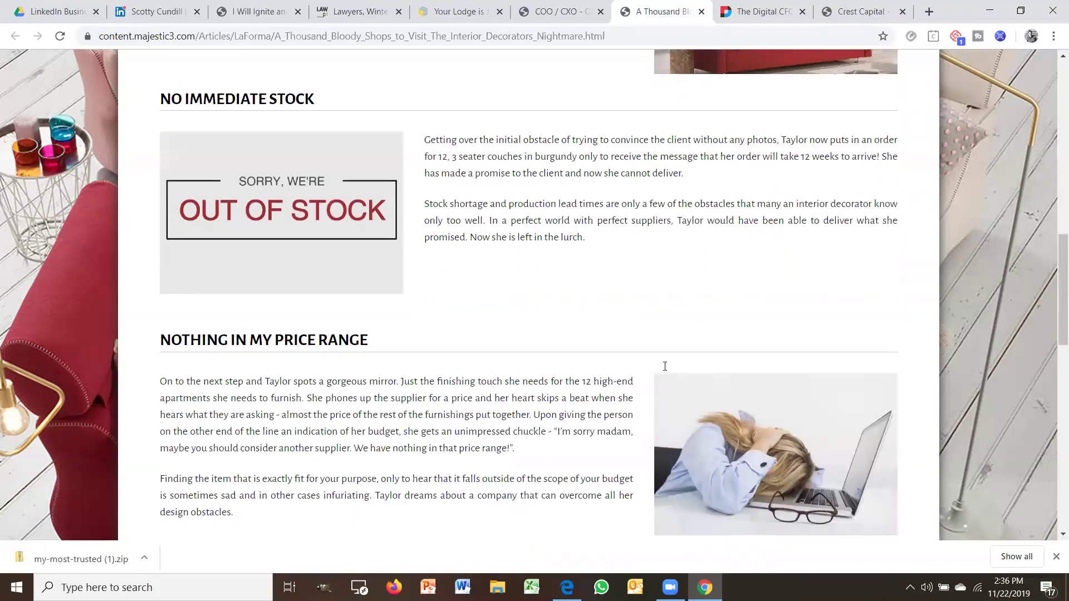
scroll(665, 366, "down", 12)
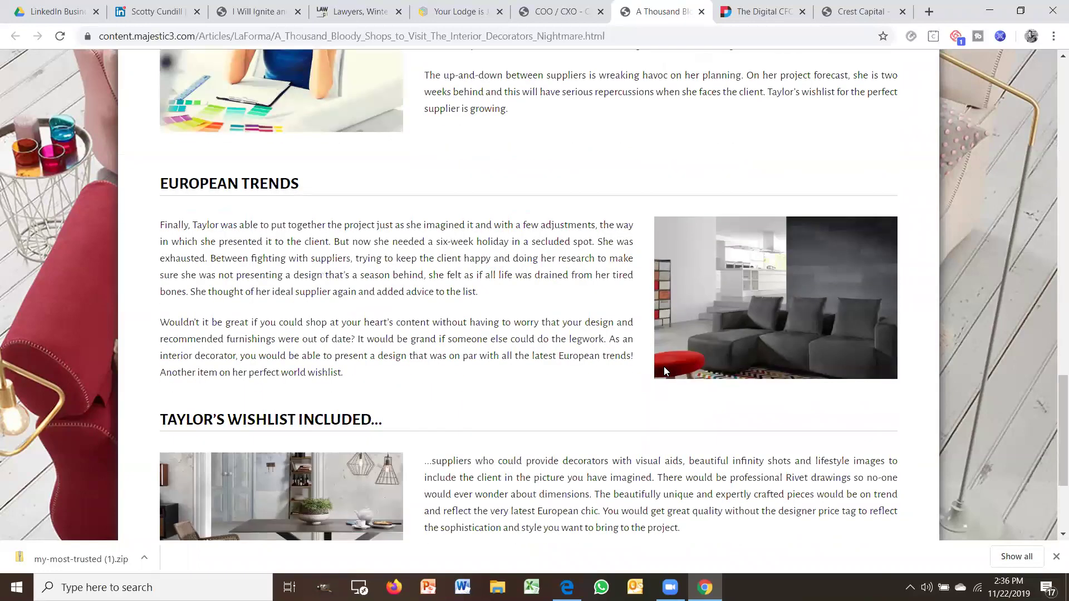
scroll(665, 371, "down", 3)
scroll(664, 368, "up", 6)
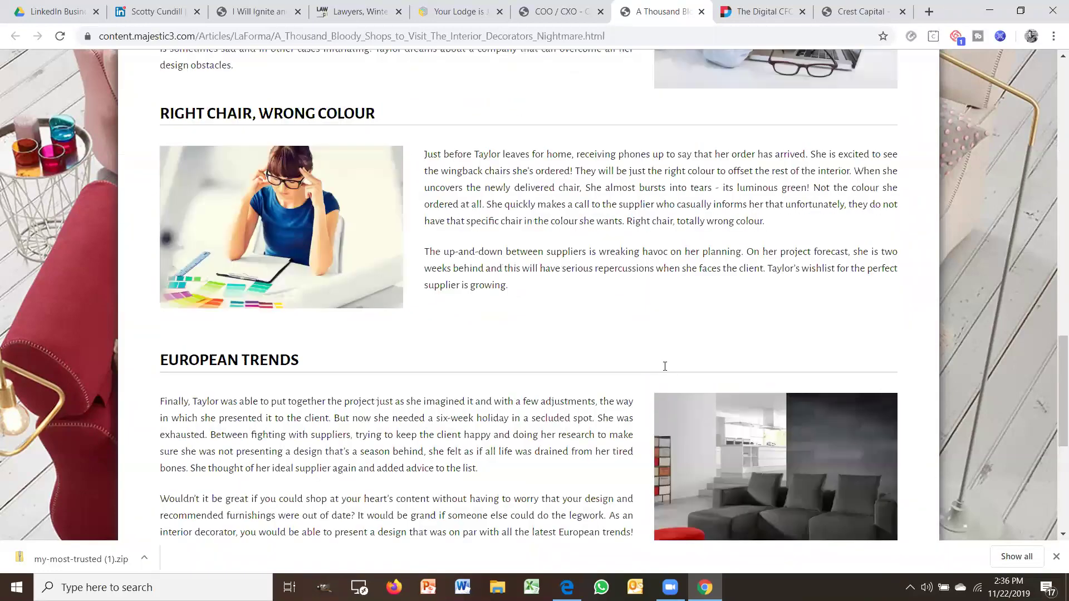
scroll(665, 366, "up", 20)
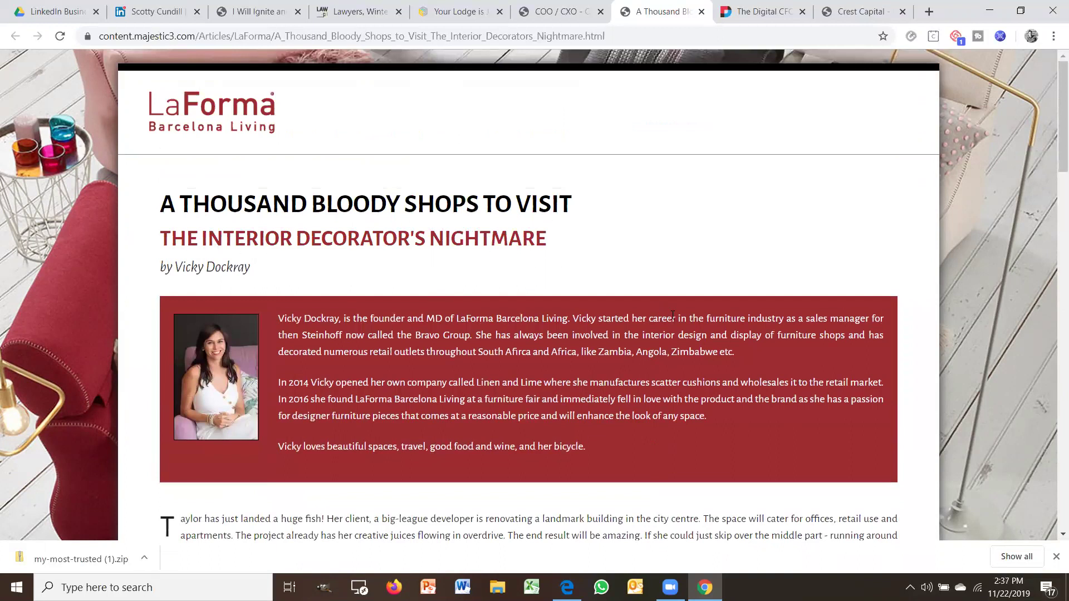
scroll(668, 313, "down", 5)
scroll(672, 315, "down", 11)
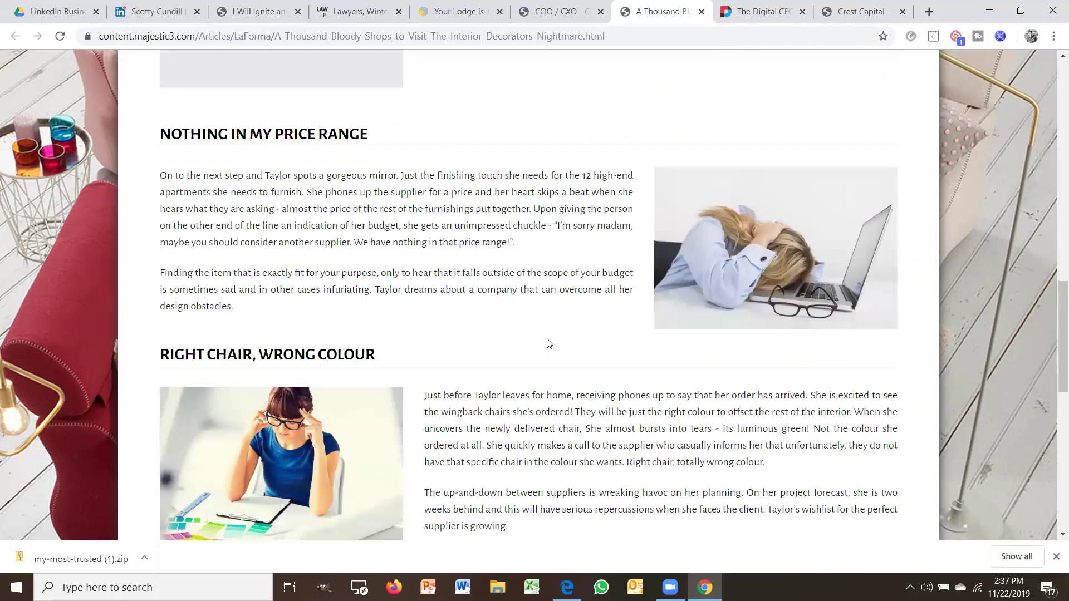
scroll(549, 346, "down", 5)
scroll(548, 343, "down", 3)
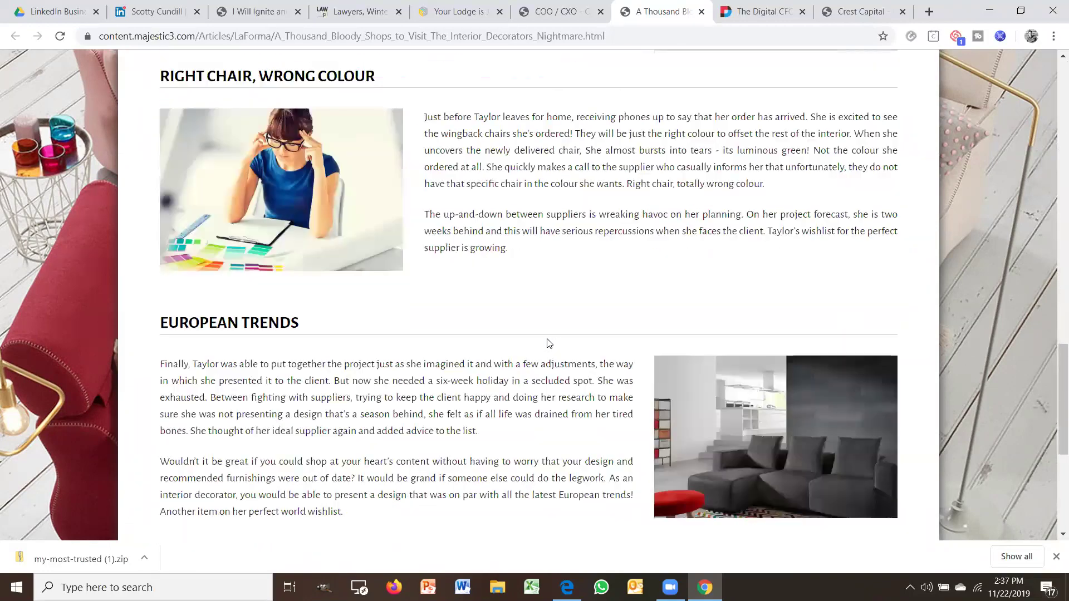
scroll(550, 339, "up", 20)
scroll(552, 336, "up", 7)
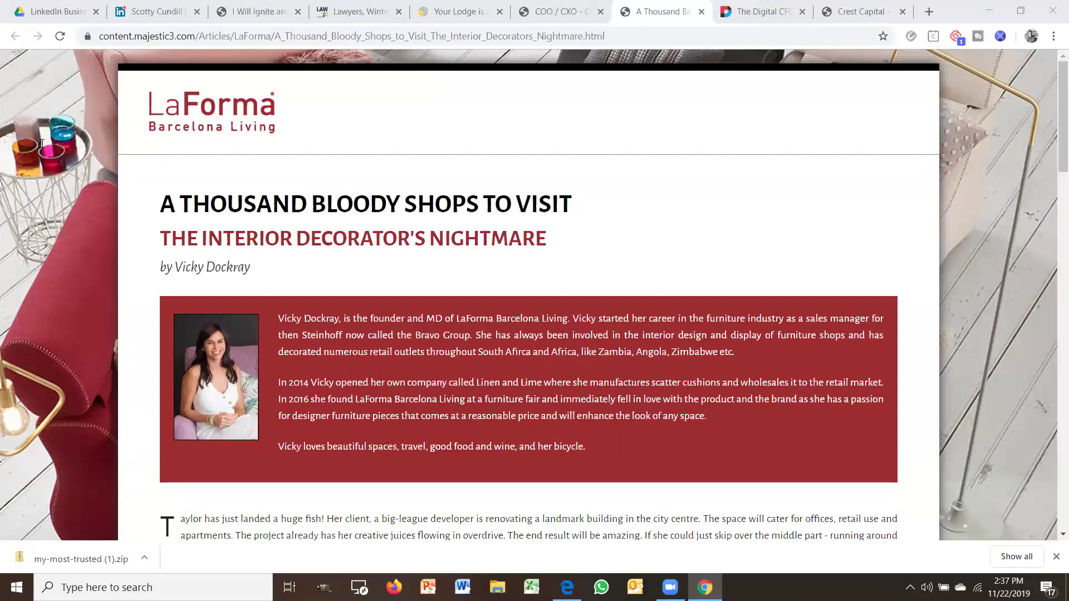
Highlight "(Yawn!)" in the 3D Tours headline and "COO / CXO" in the MRM Support headline
key("ctrl+5")
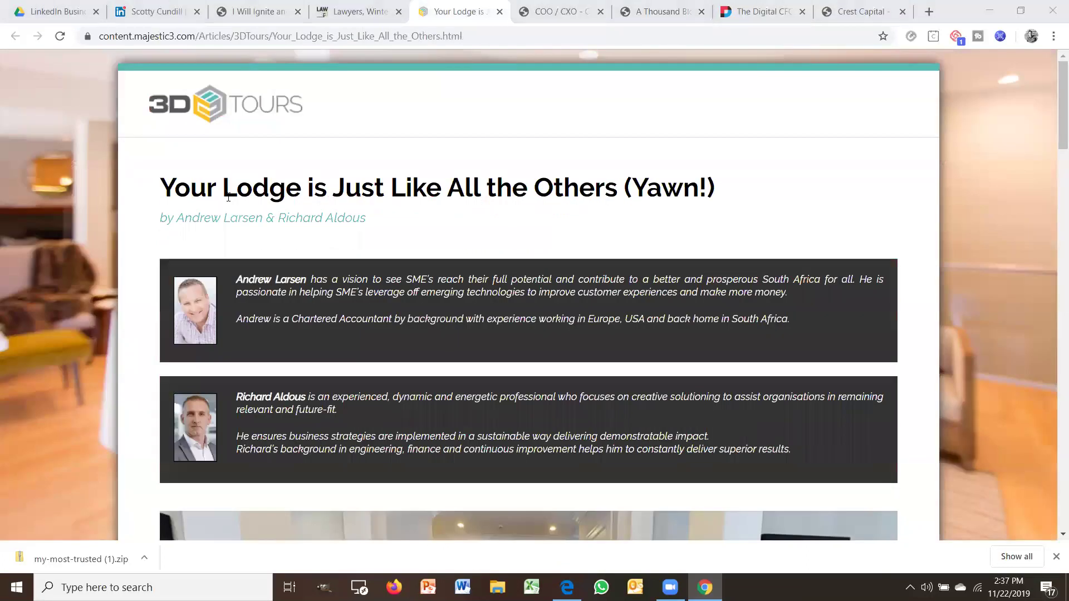
left_click_drag(716, 188, 613, 183)
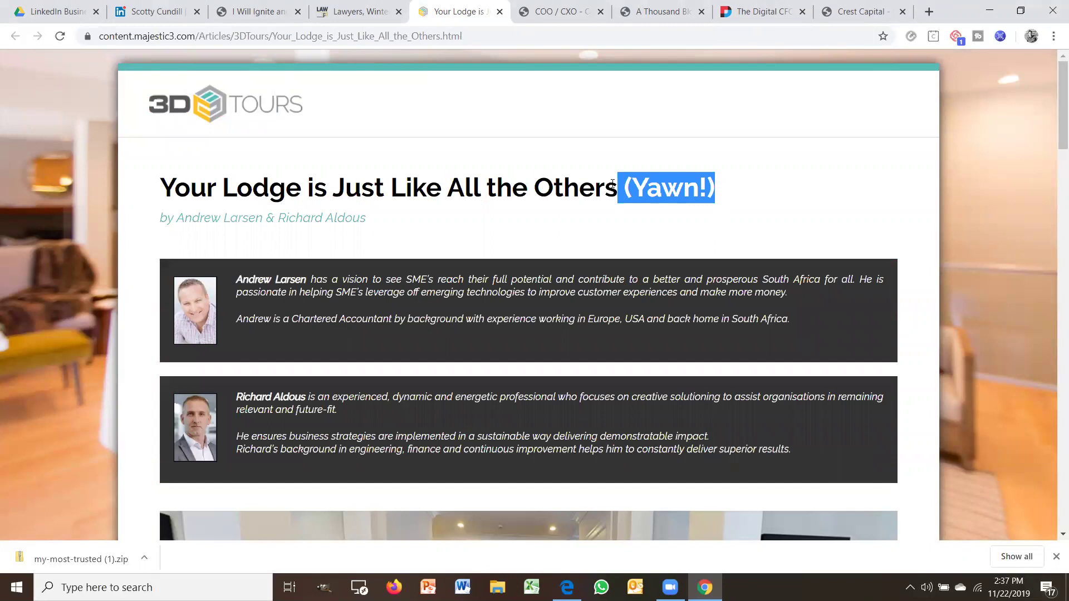
left_click(554, 10)
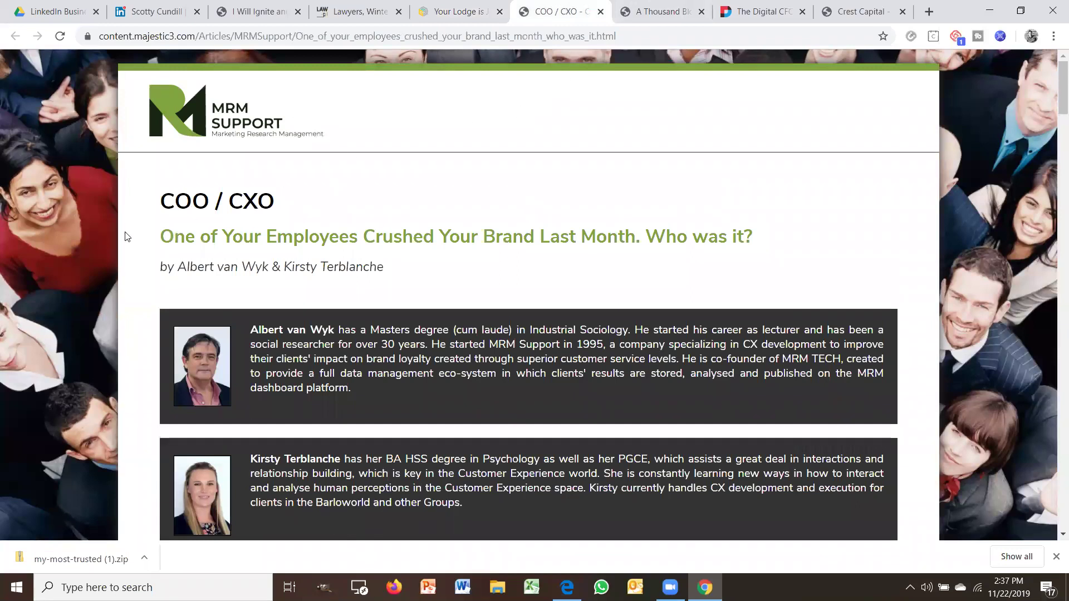
left_click_drag(158, 203, 310, 203)
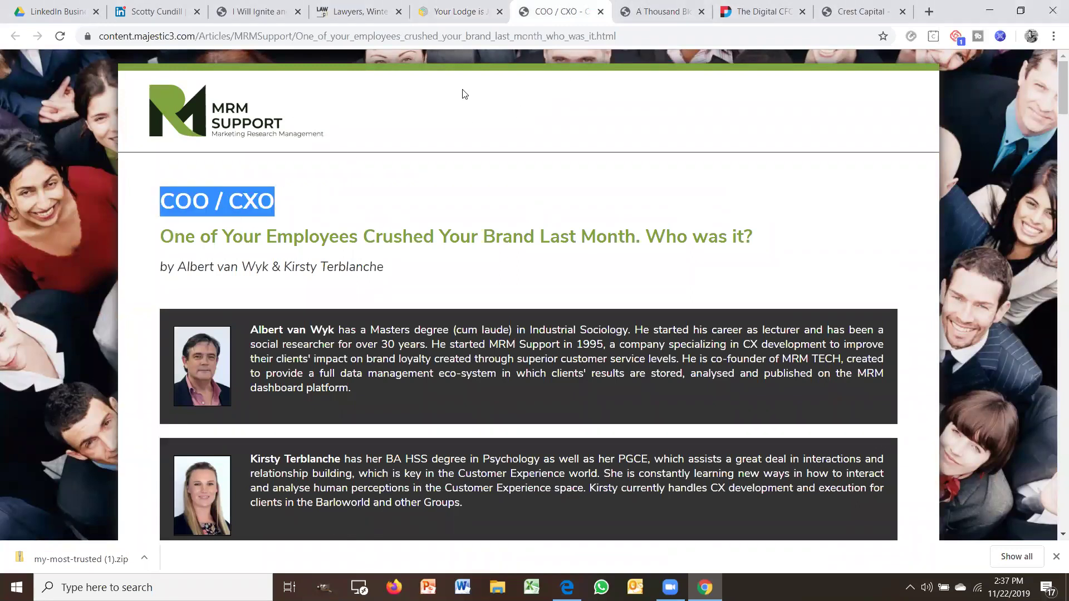
Compare the articles' target audiences by highlighting "Lodge" in the 3D Tours headline and "Interior Decorator's" in the LaForma subheading
left_click(470, 7)
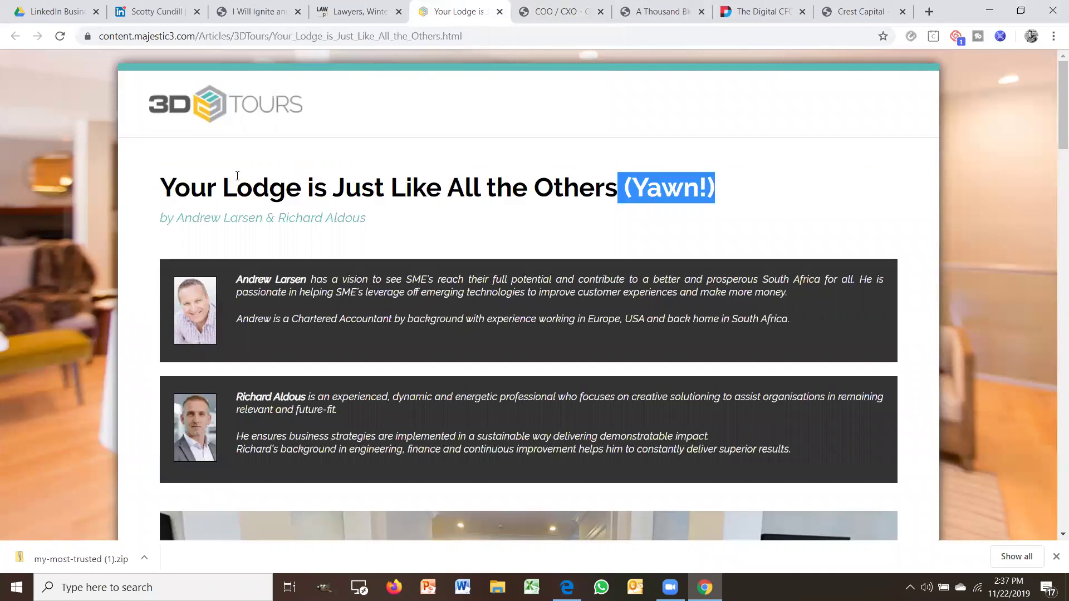
left_click(606, 182)
double_click(261, 188)
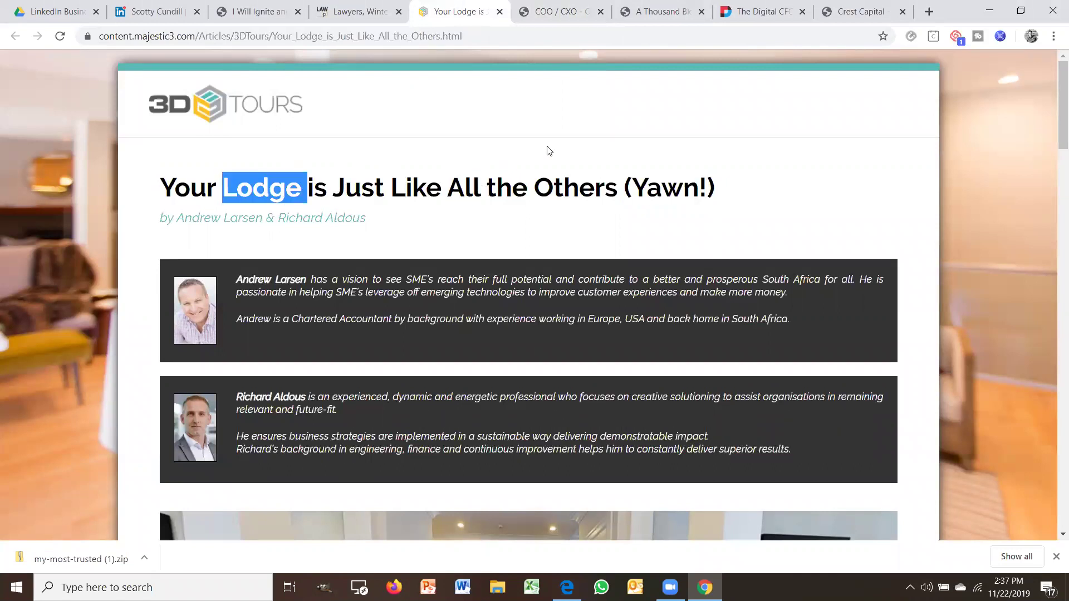
left_click(558, 7)
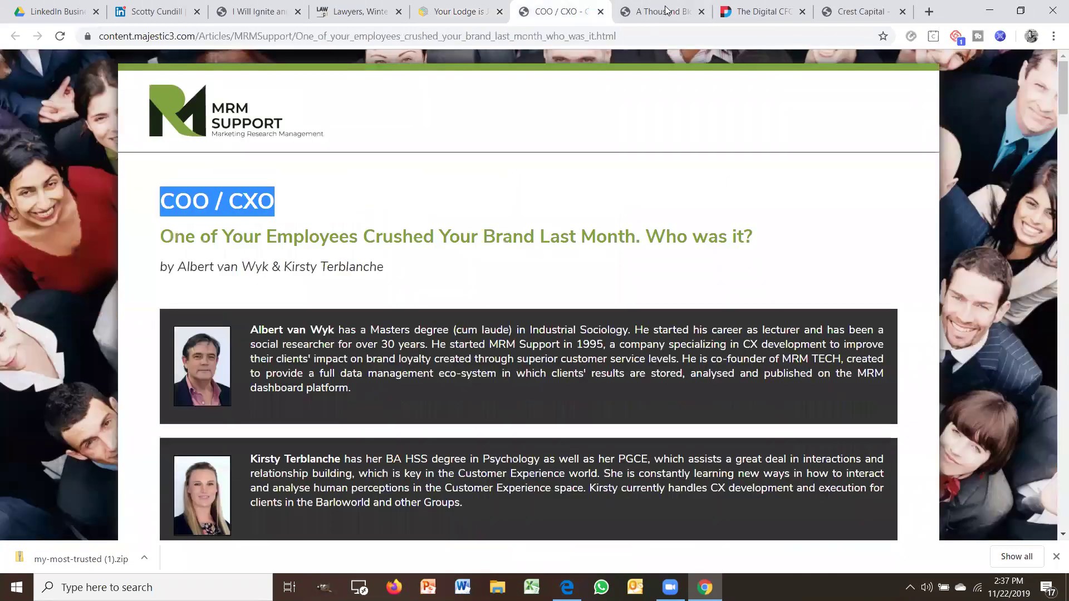
left_click(667, 10)
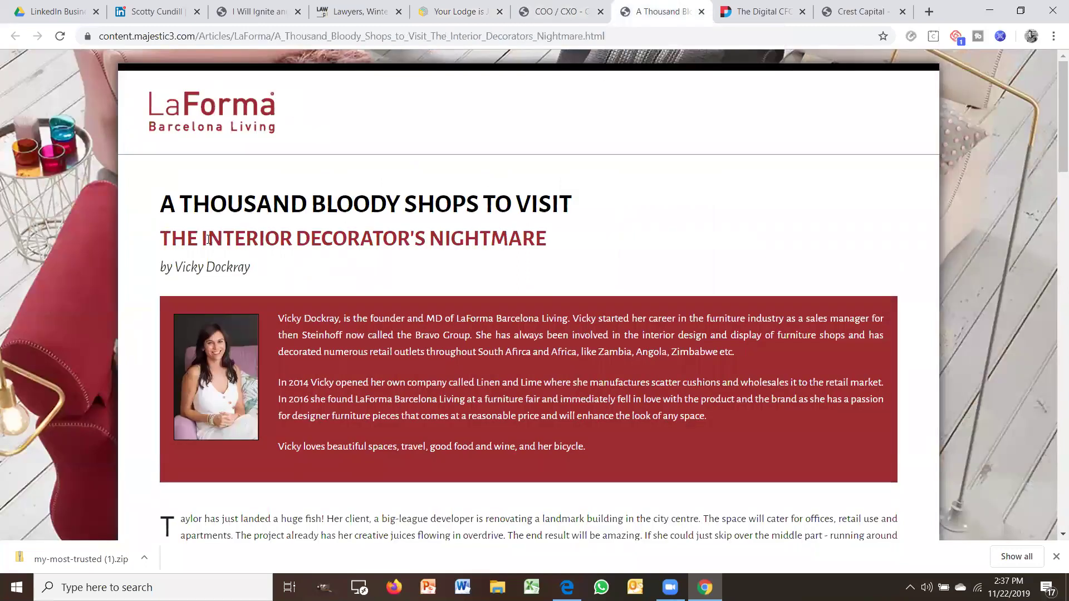
left_click_drag(207, 239, 429, 239)
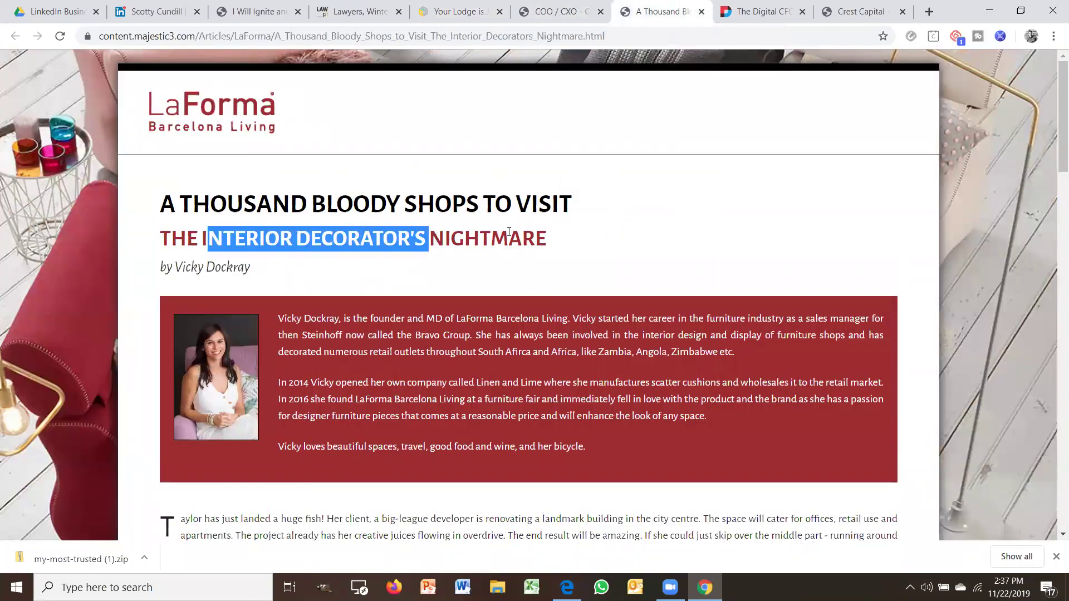
Open the AdvanceNet article "The Digital CFO: I Want Automation... and I Want it NOW!"
left_click(748, 13)
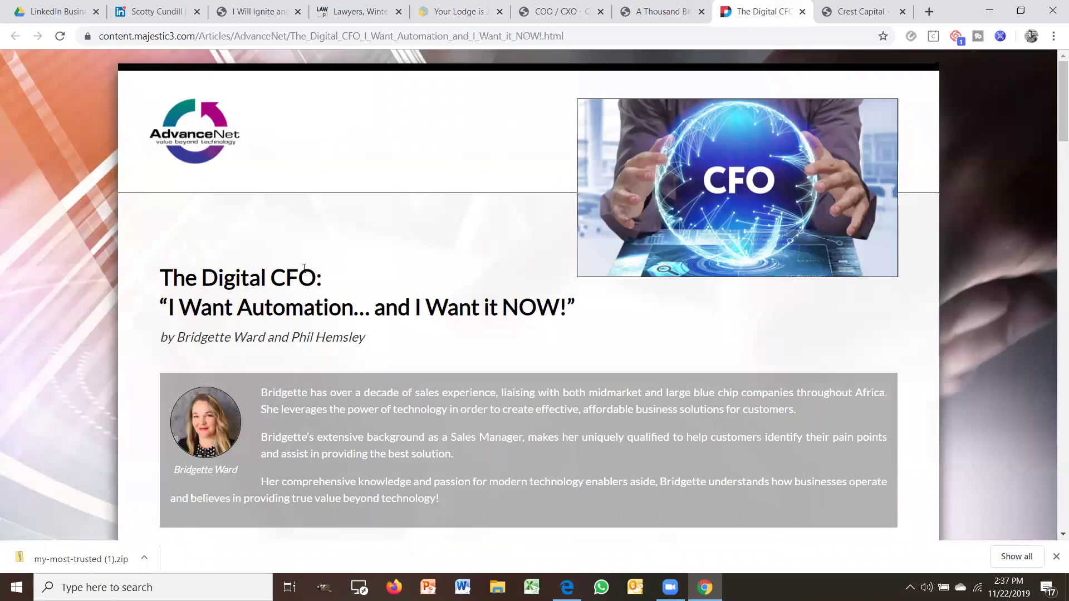